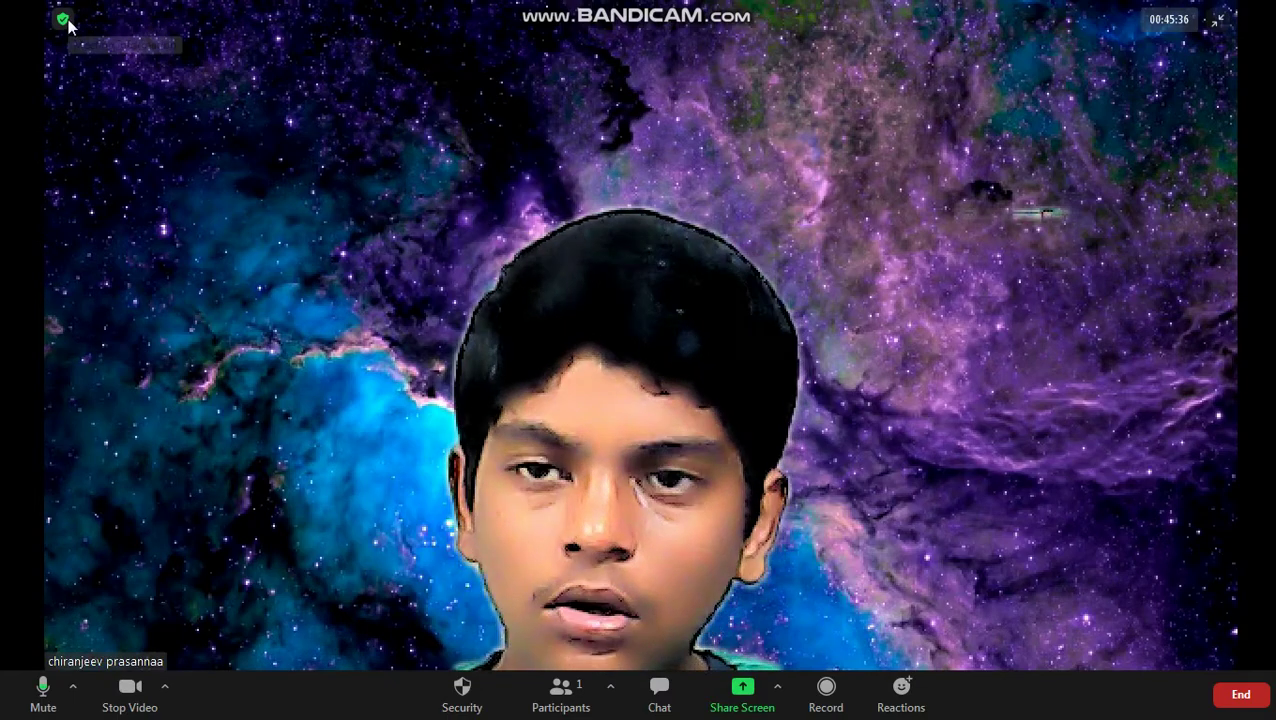
Step: Open Settings from the meeting info panel's gear icon, landing on the Statistics page
left_click(66, 19)
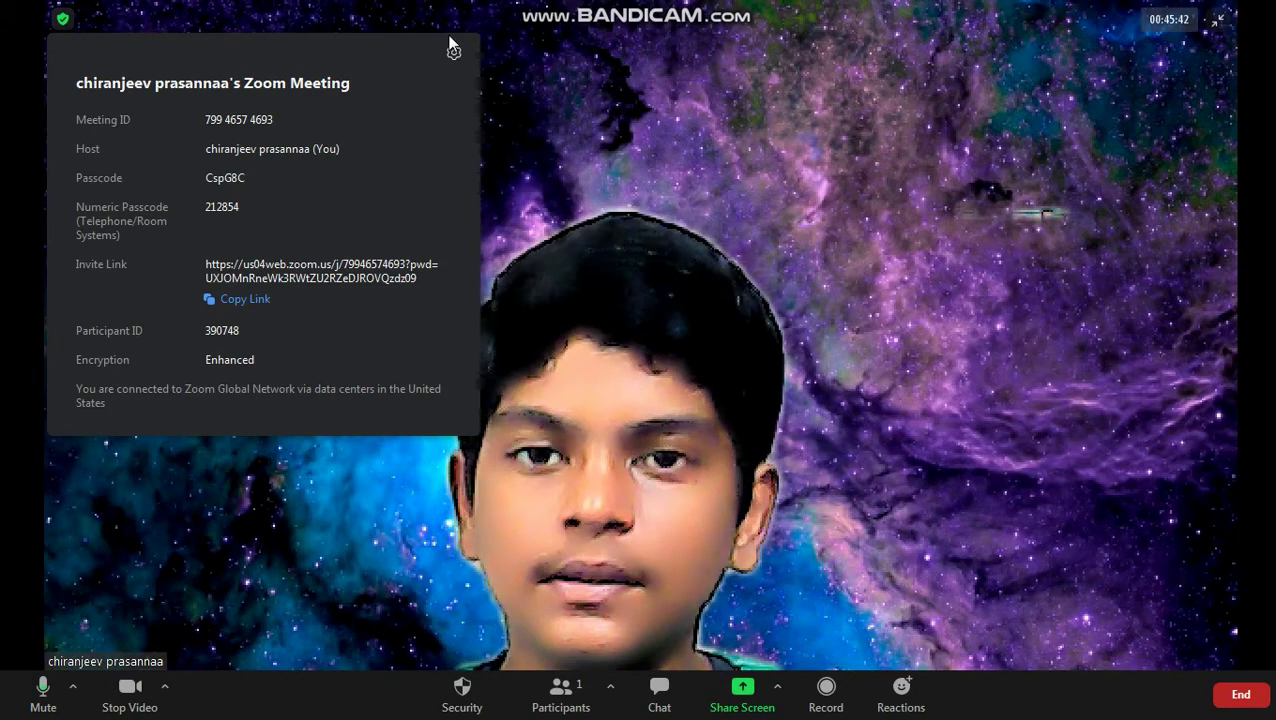
mouse_move(63, 19)
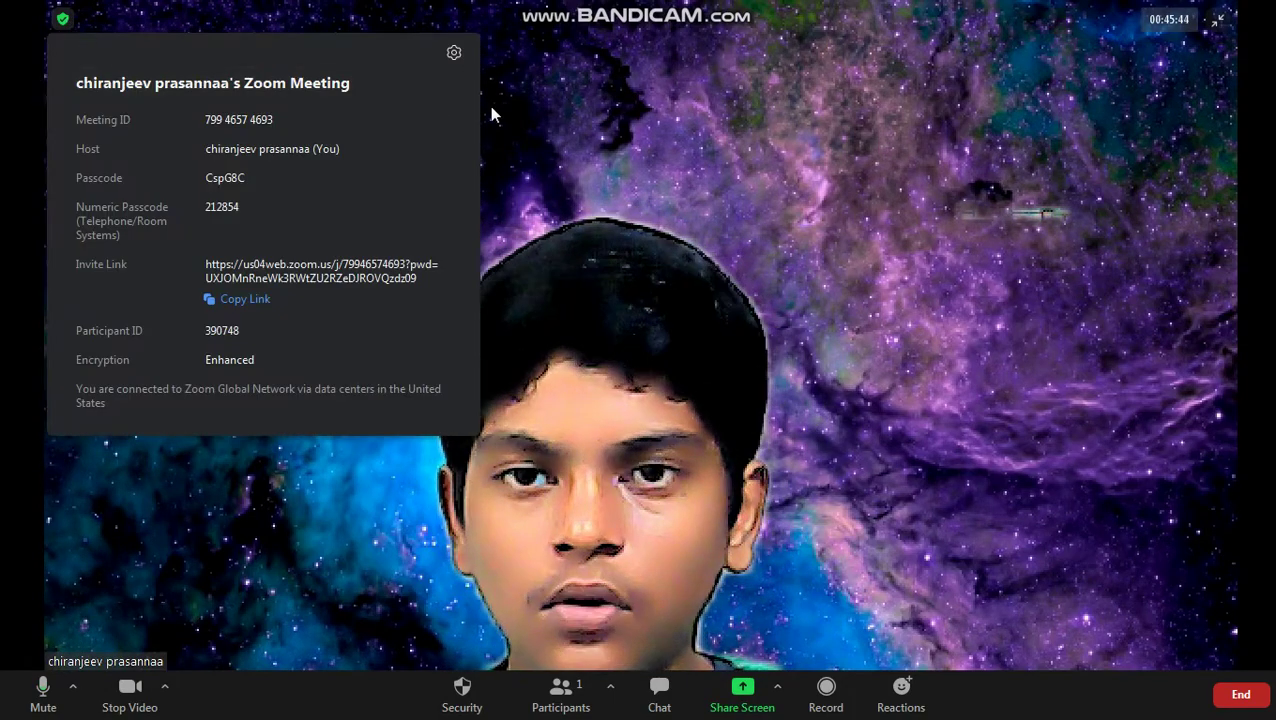
left_click(455, 53)
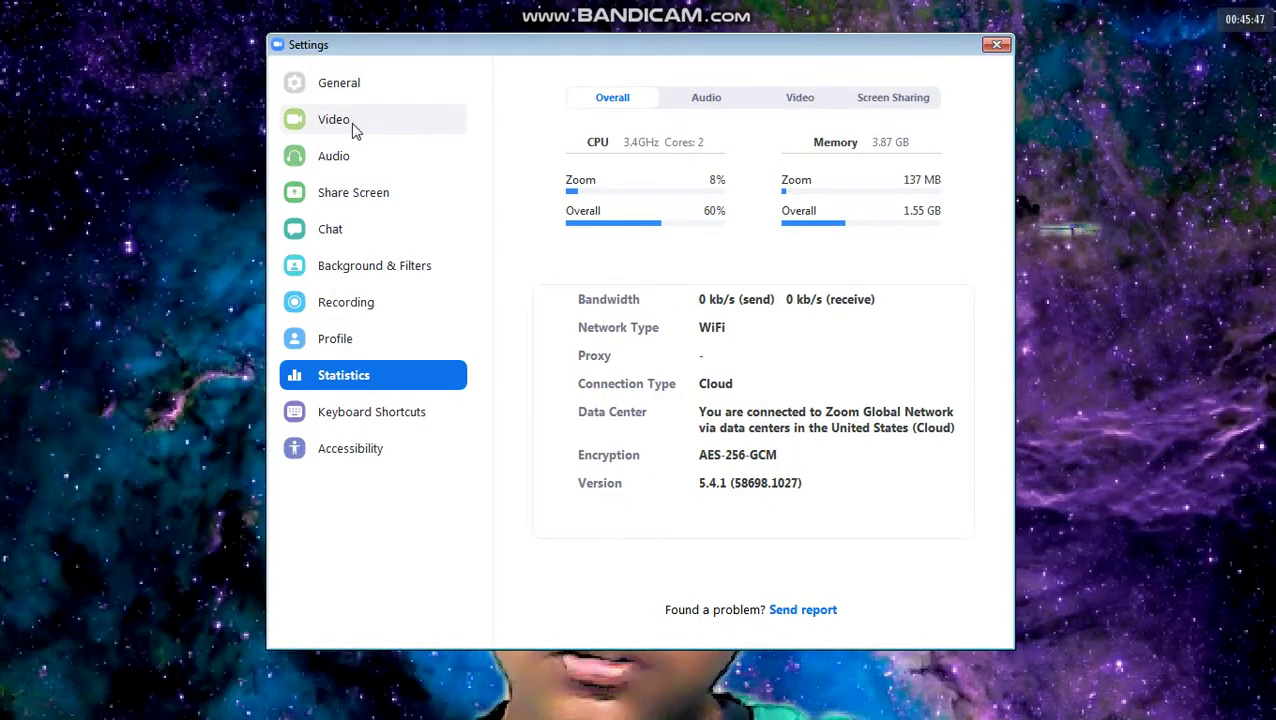
Step: Browse the General, Video and Audio pages, then view the camera list offering USB2.0 PC CAMERA
left_click(350, 117)
left_click(341, 82)
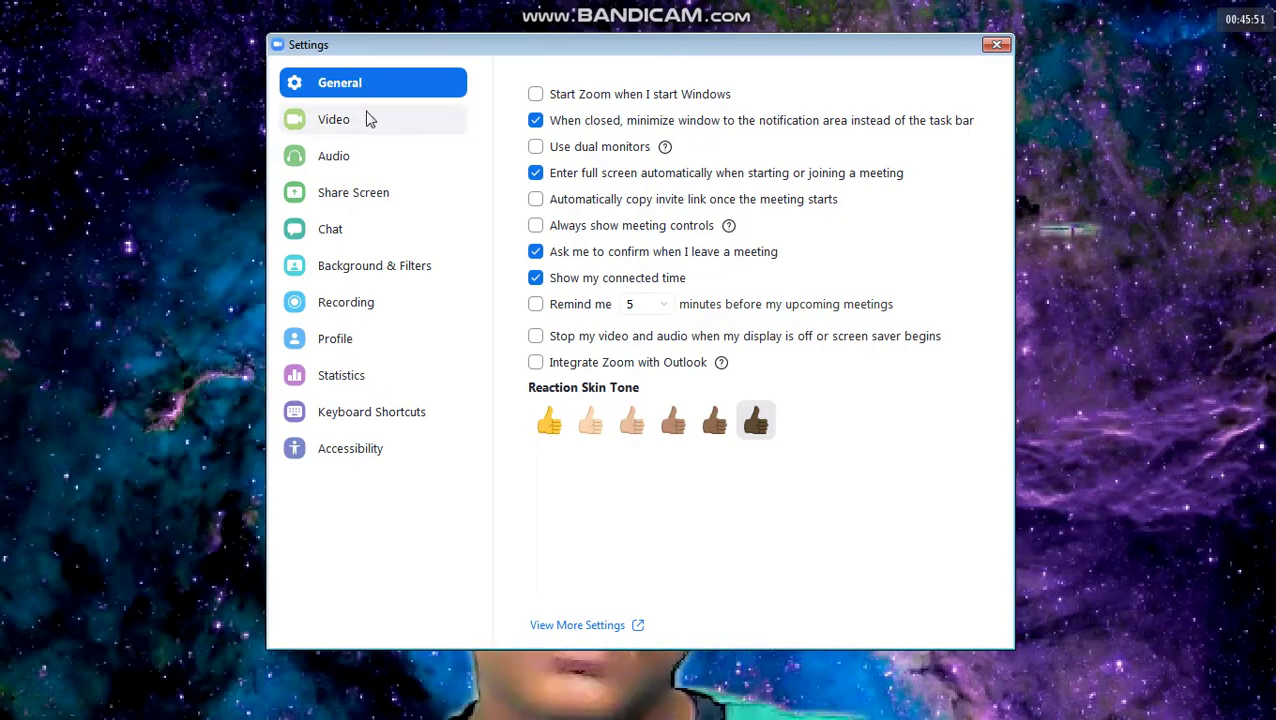
left_click(368, 119)
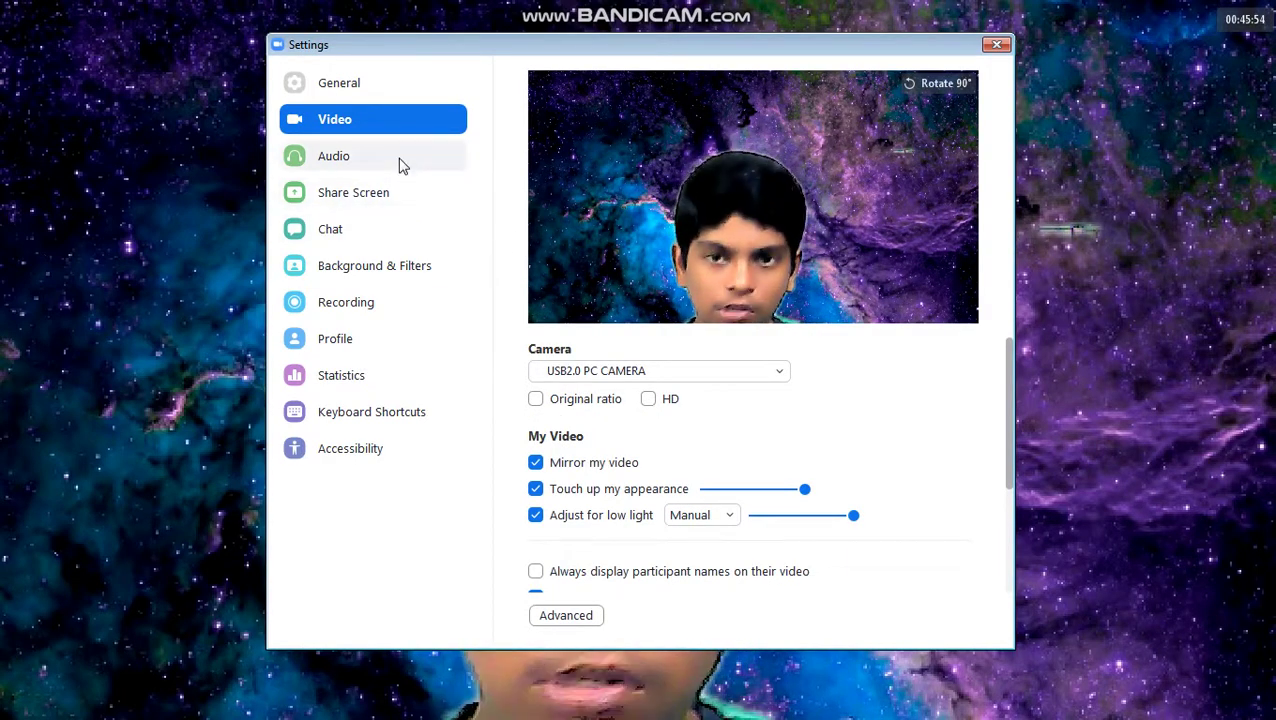
left_click(400, 160)
left_click(333, 128)
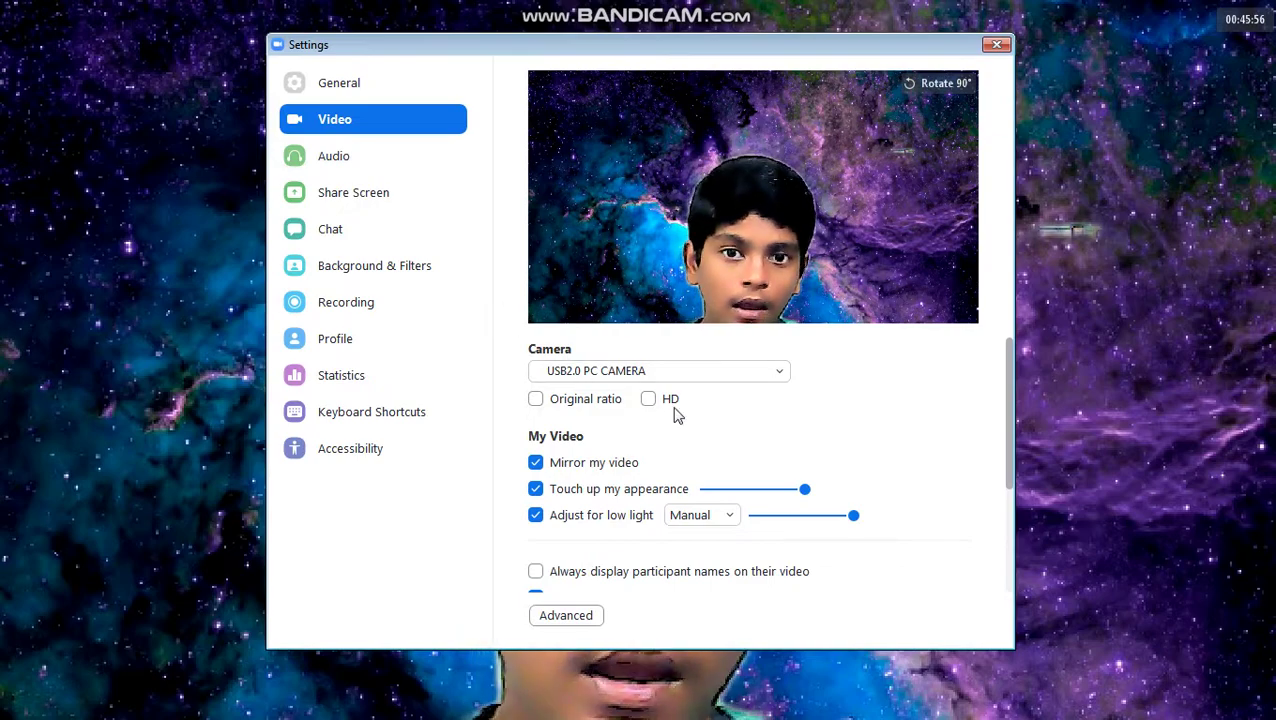
left_click(752, 371)
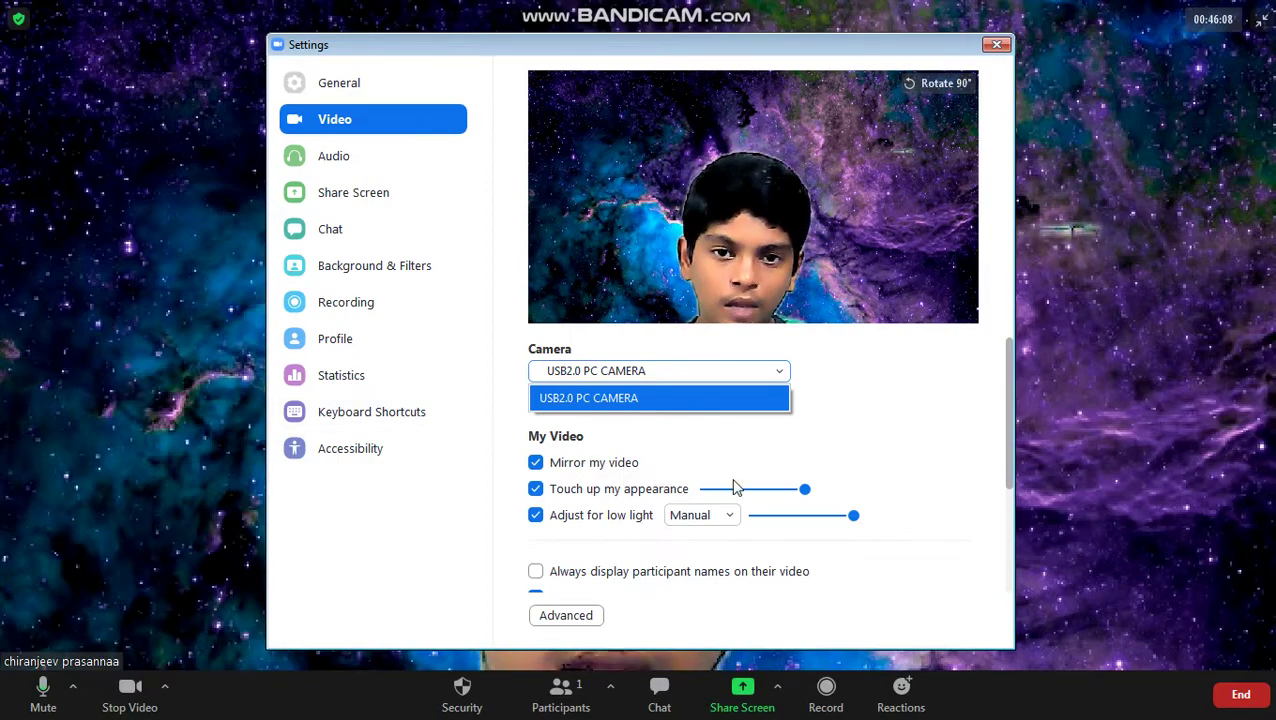
Step: Close the camera list, enable Original ratio, and close Settings
left_click(912, 434)
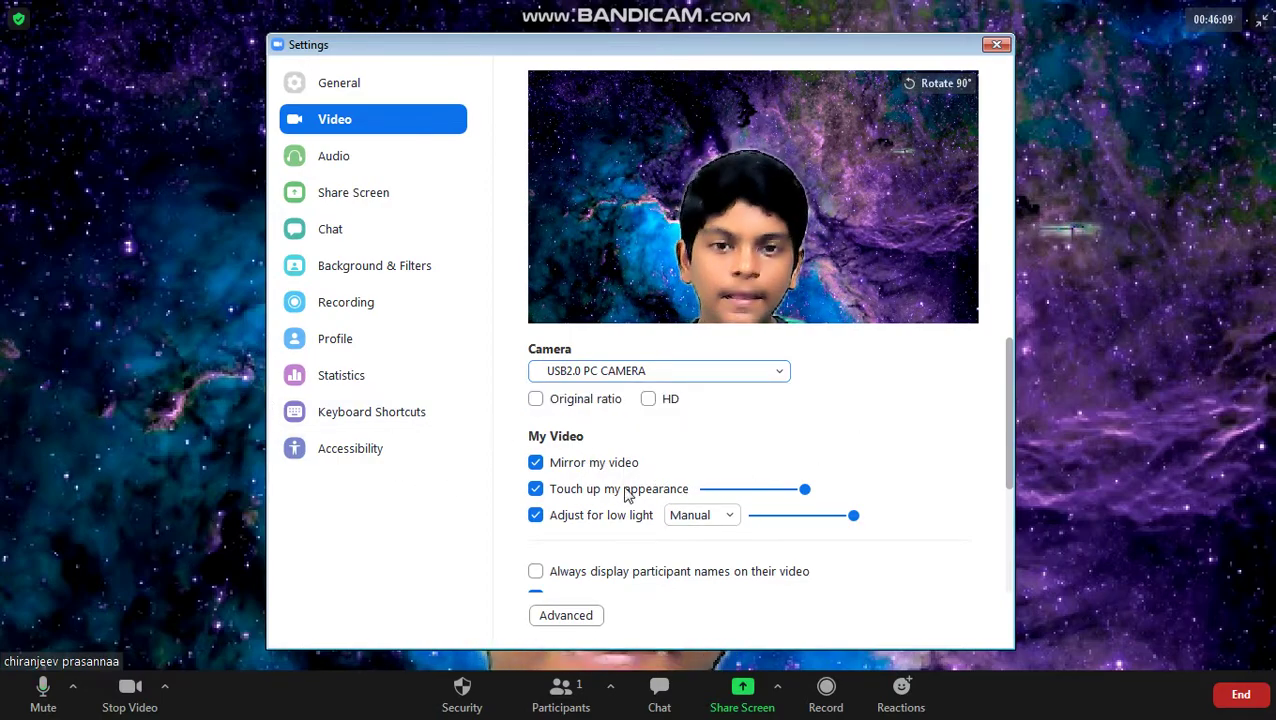
left_click(586, 400)
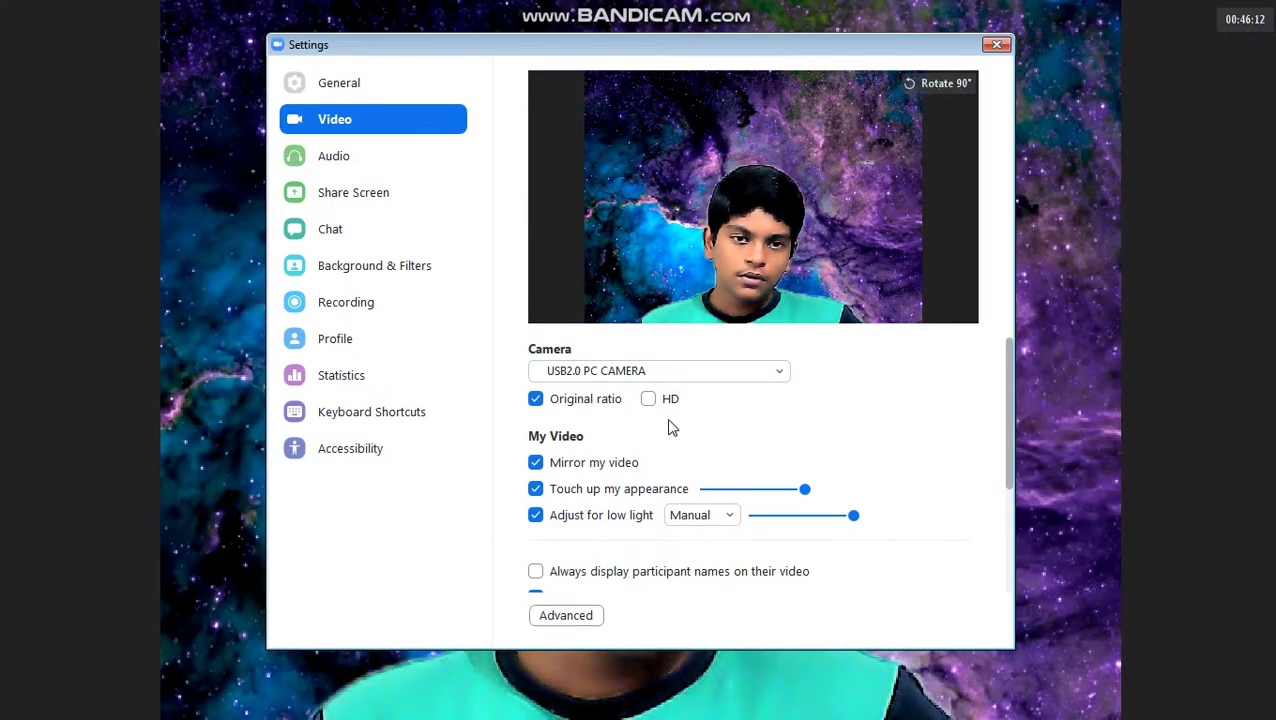
left_click(996, 46)
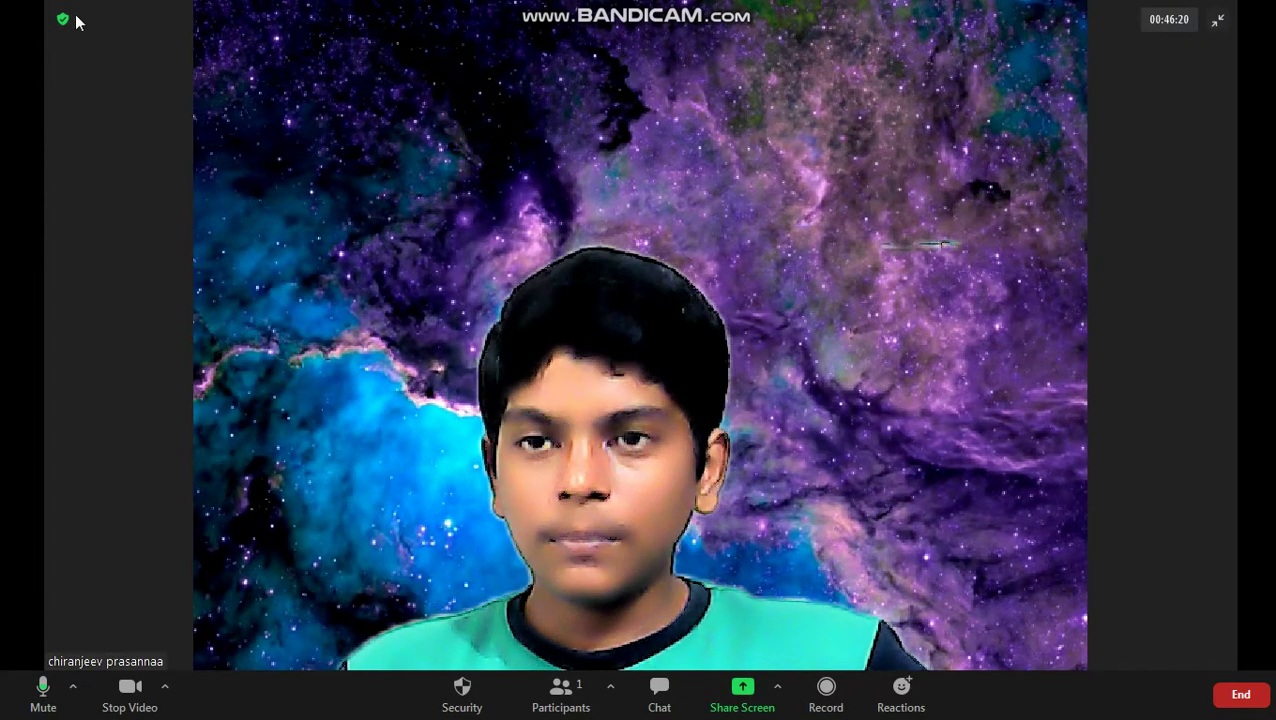
Step: Reopen Settings on the Video page and turn Original ratio back off
left_click(62, 19)
left_click(454, 53)
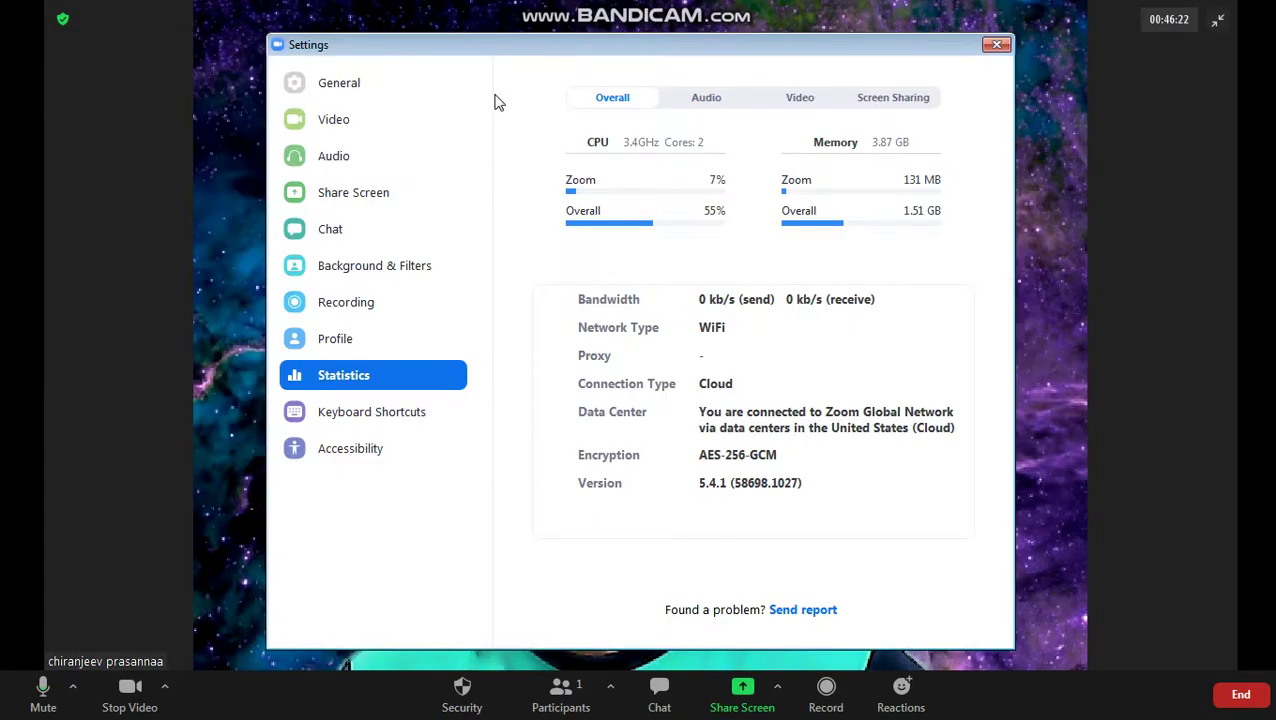
left_click(365, 122)
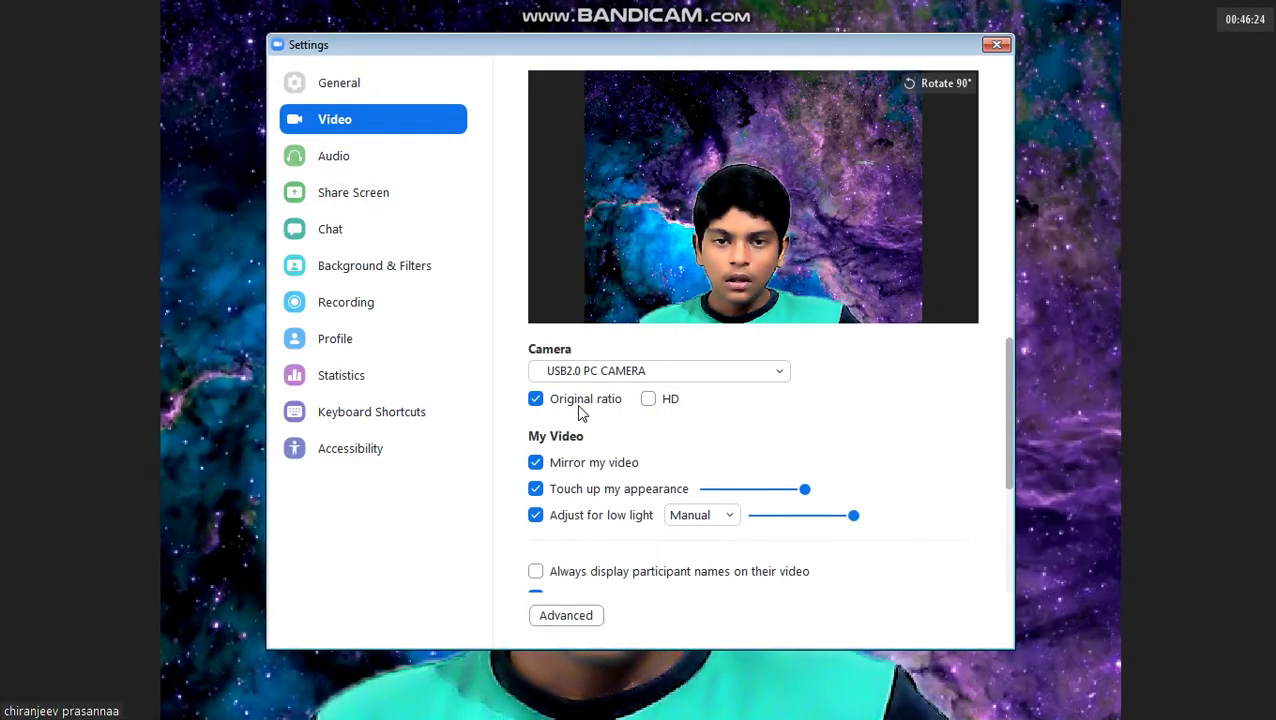
left_click(576, 408)
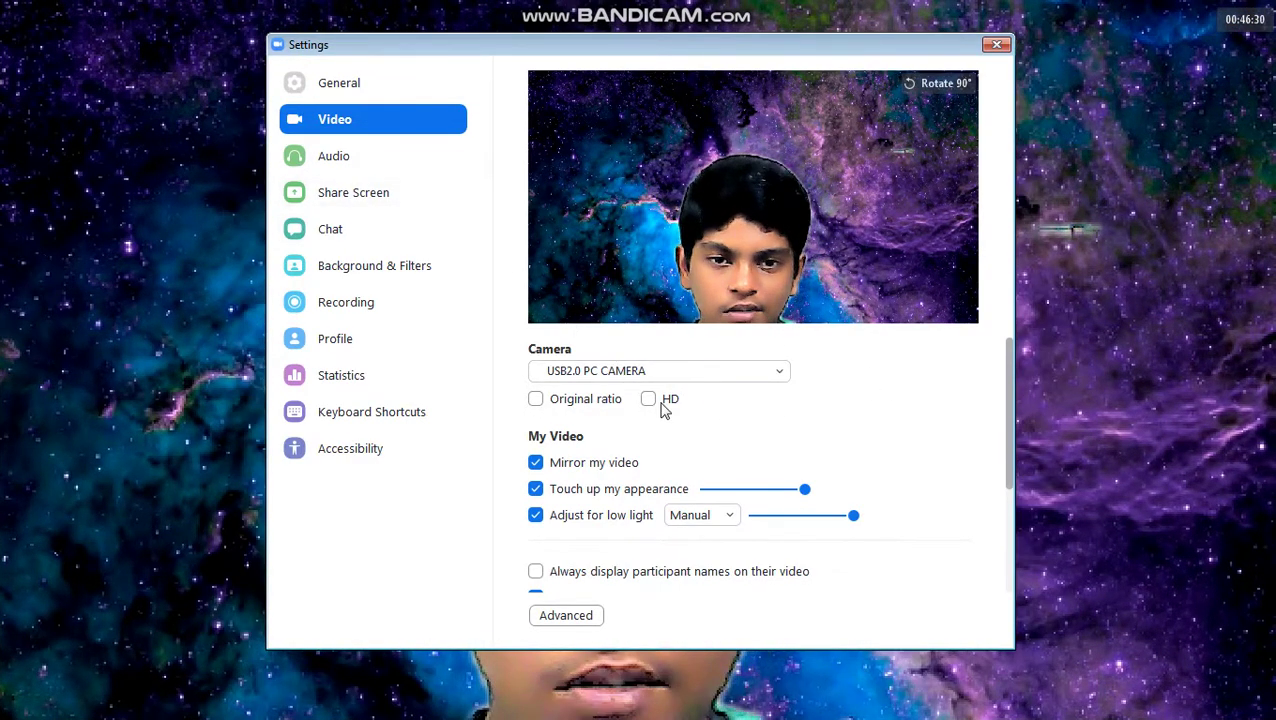
Step: Enable the HD checkbox under Camera in the Video settings
left_click(660, 400)
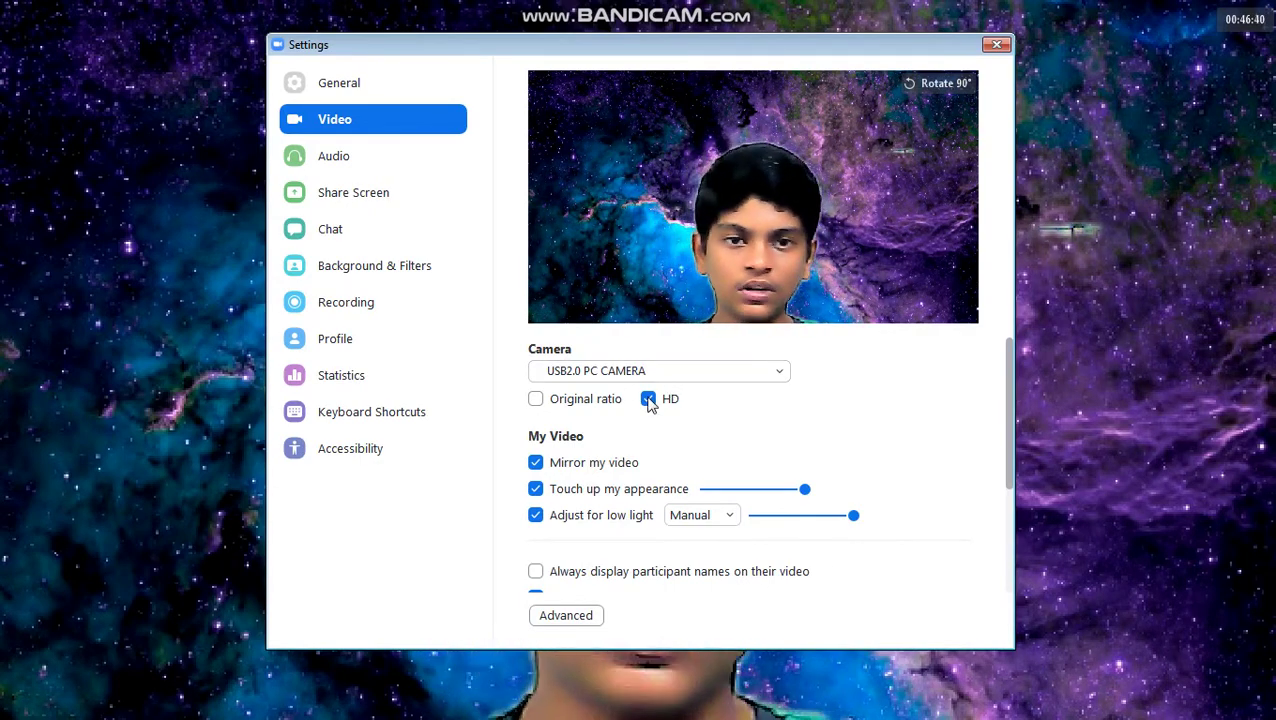
left_click(648, 399)
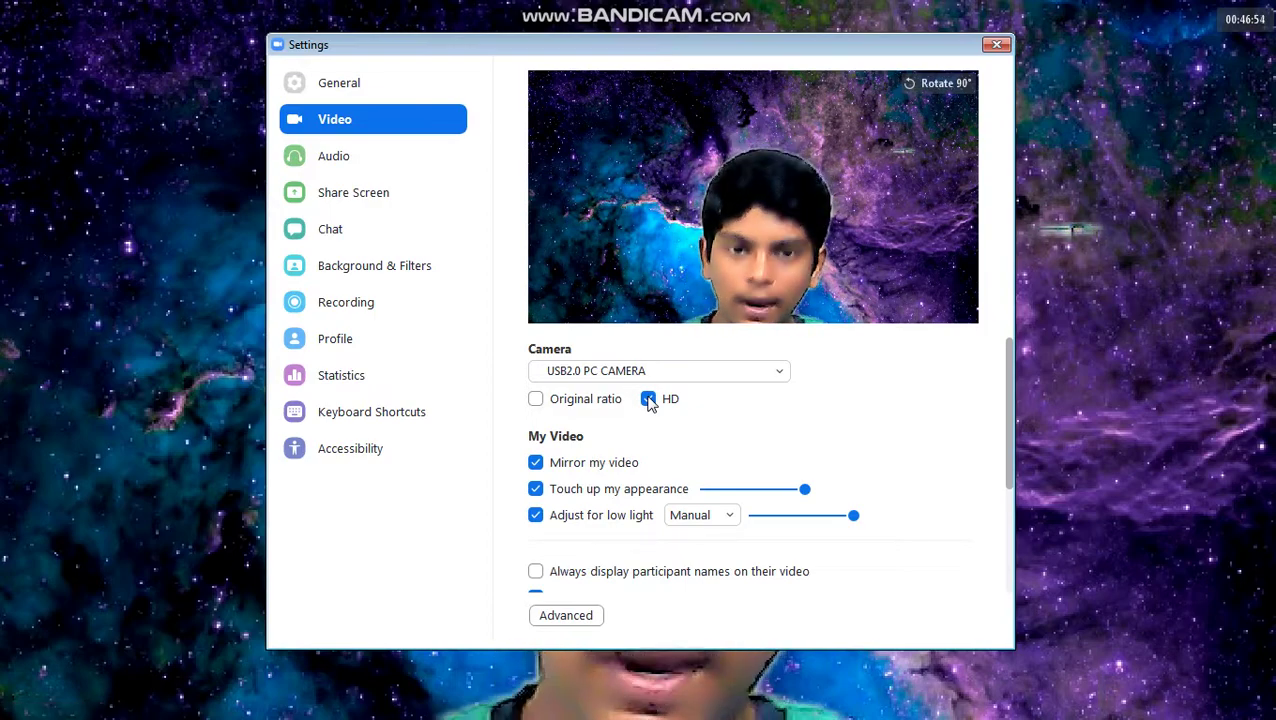
left_click(604, 466)
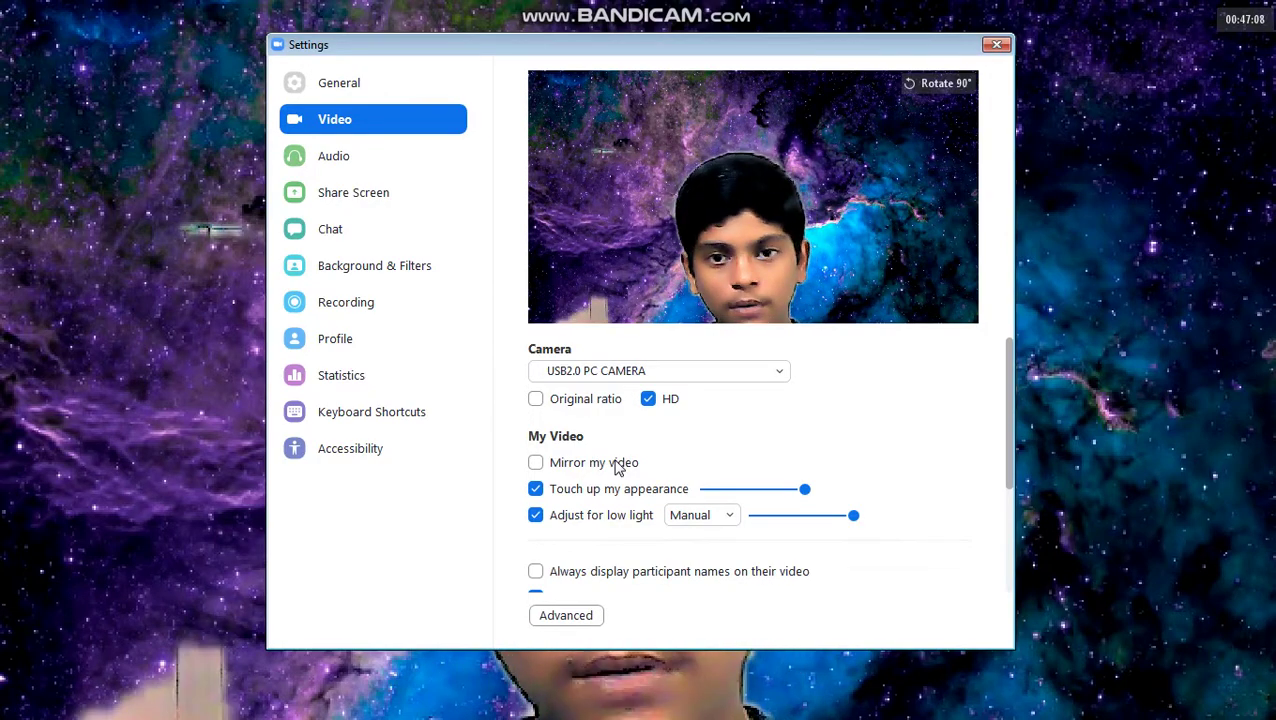
left_click(617, 469)
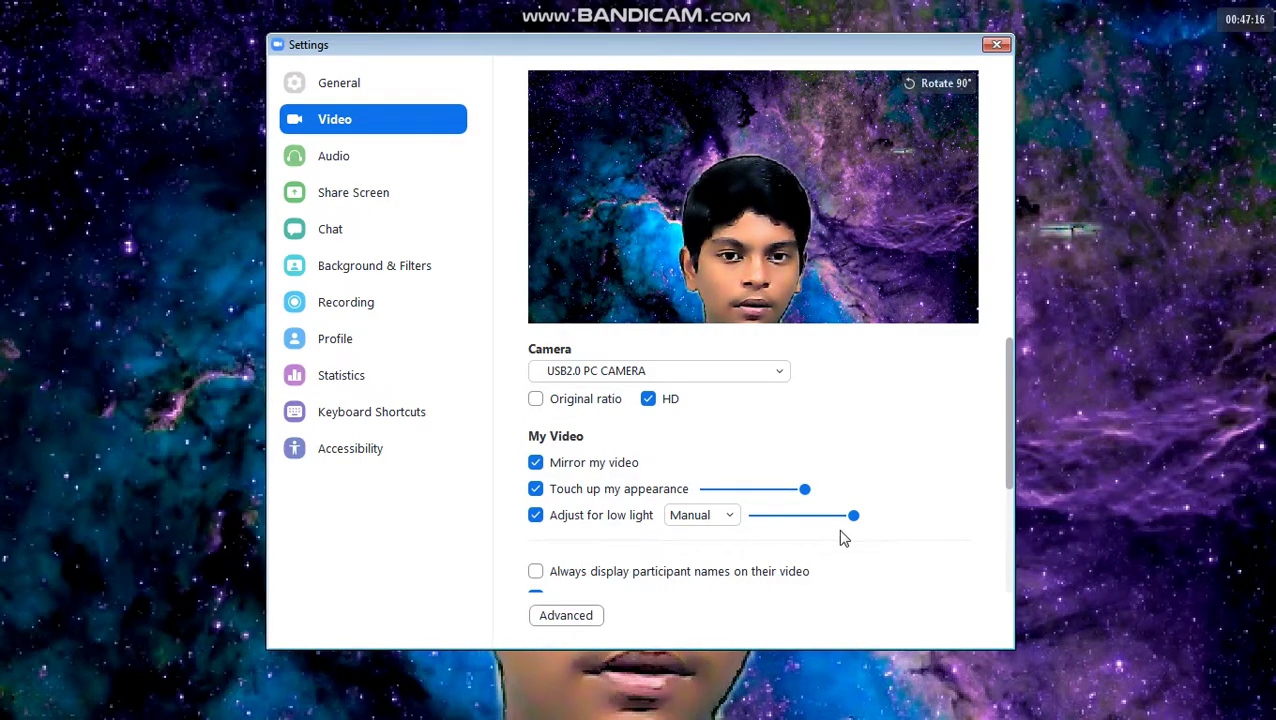
left_click(591, 521)
left_click(592, 521)
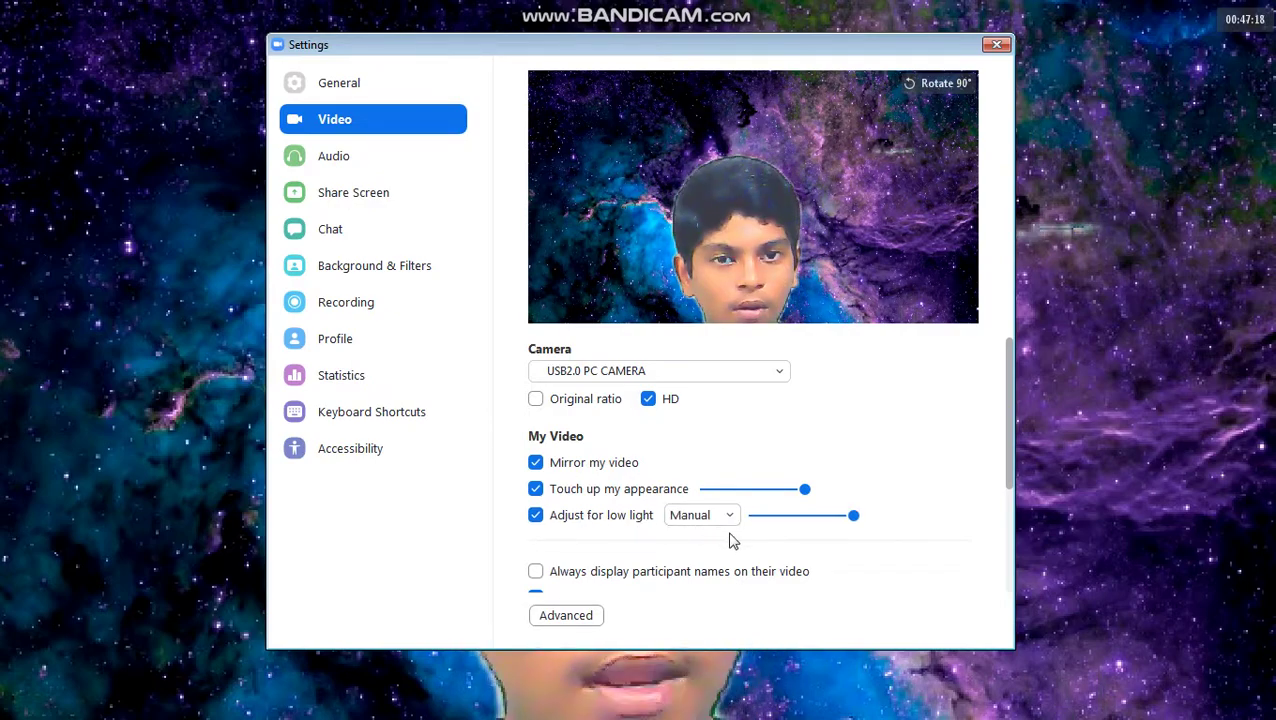
mouse_move(805, 517)
left_mouse_down()
mouse_move(729, 515)
mouse_move(966, 539)
left_mouse_up()
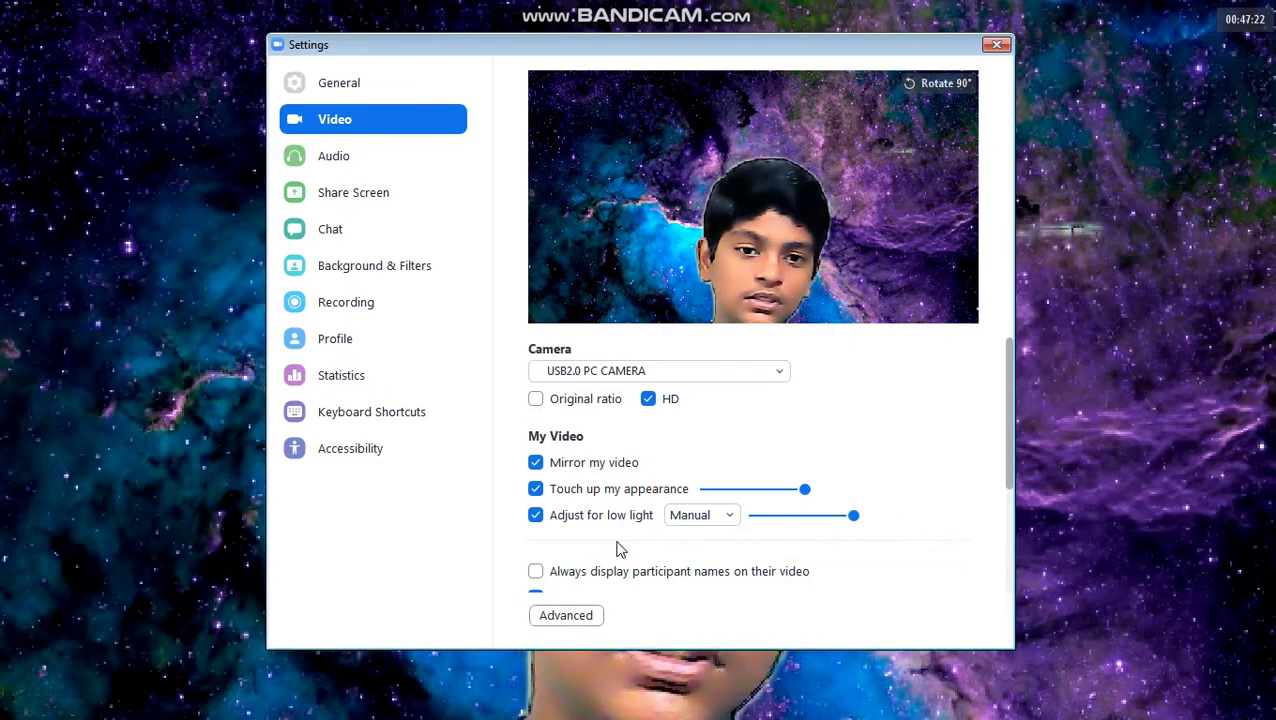
mouse_move(1042, 621)
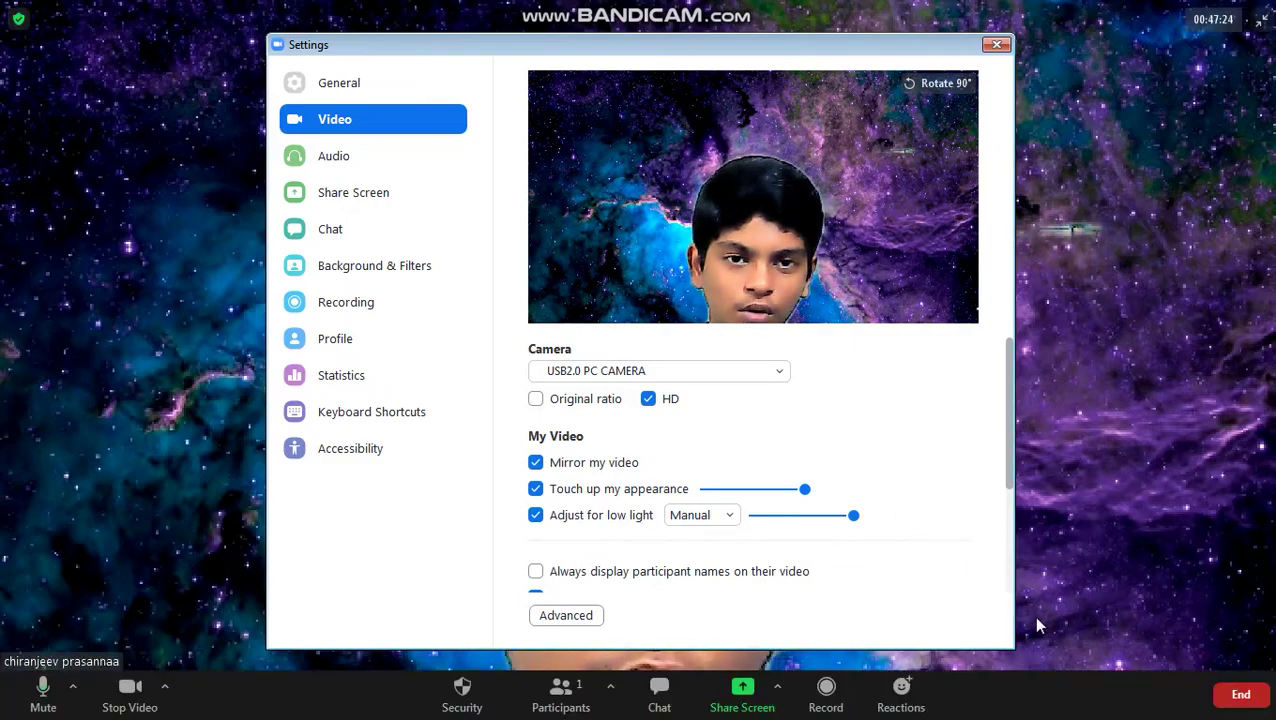
scroll(822, 551, "down", 1)
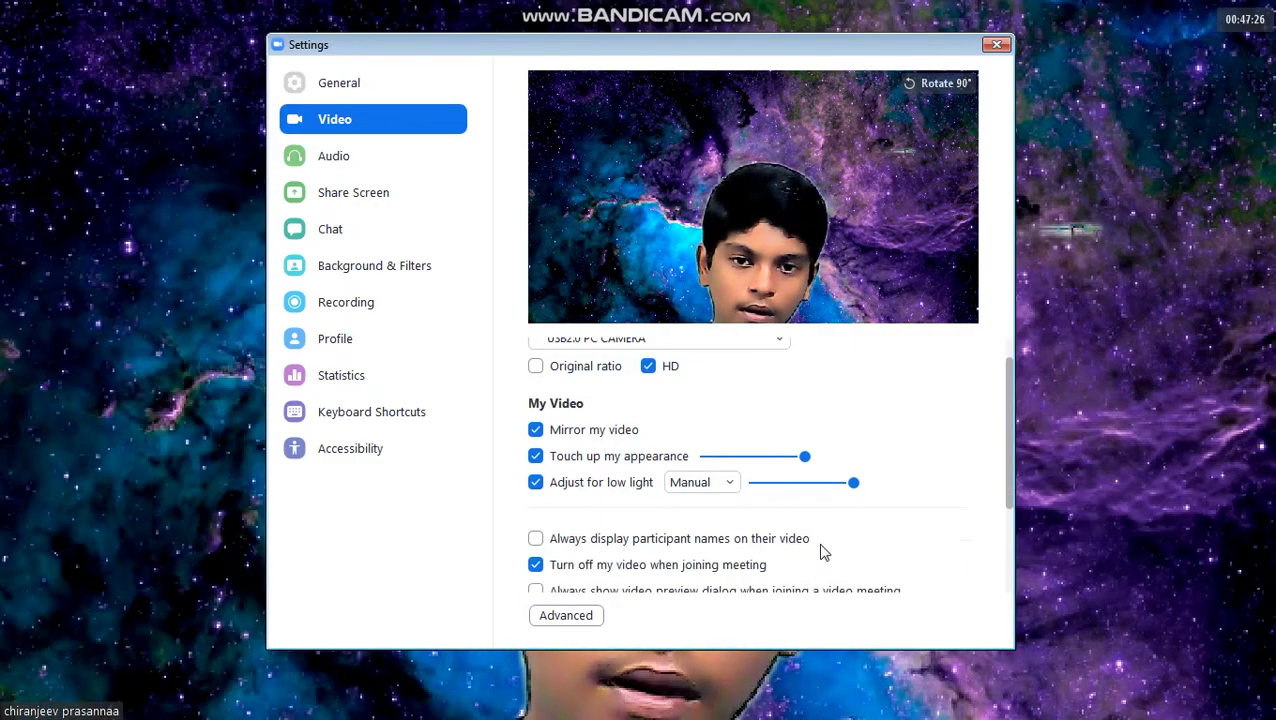
scroll(822, 551, "down", 1)
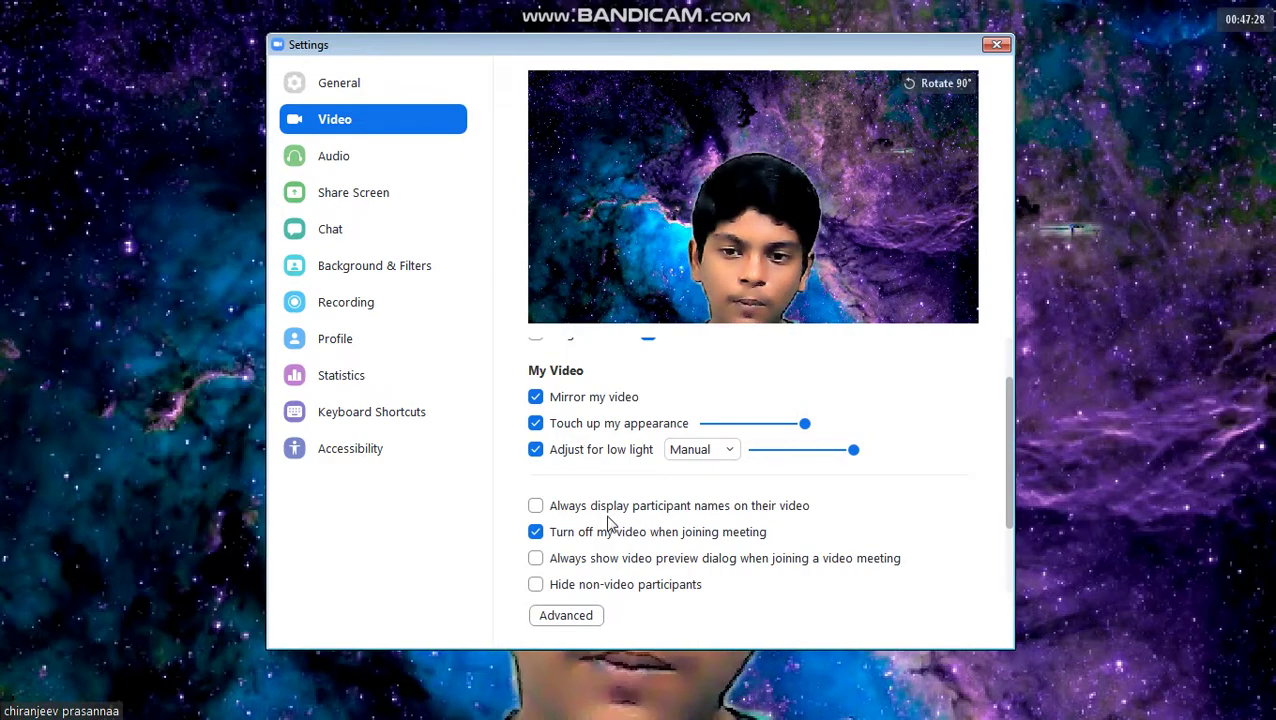
scroll(629, 530, "down", 1)
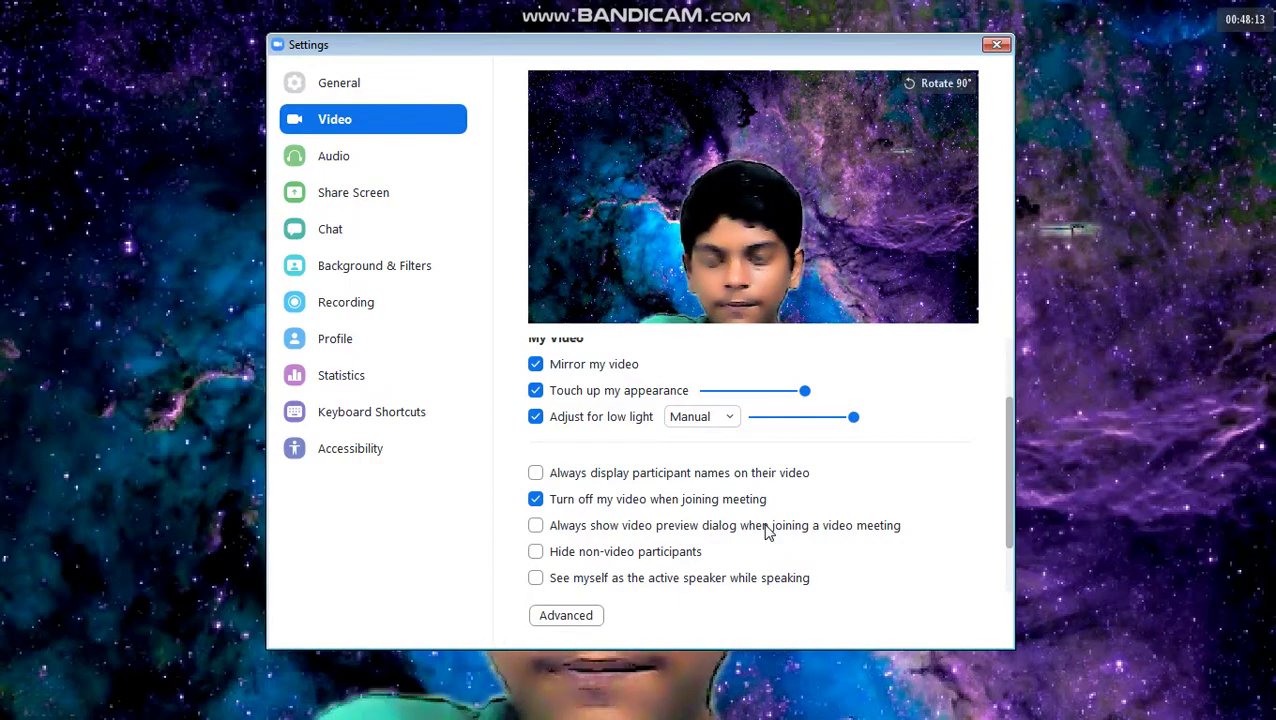
scroll(760, 540, "down", 1)
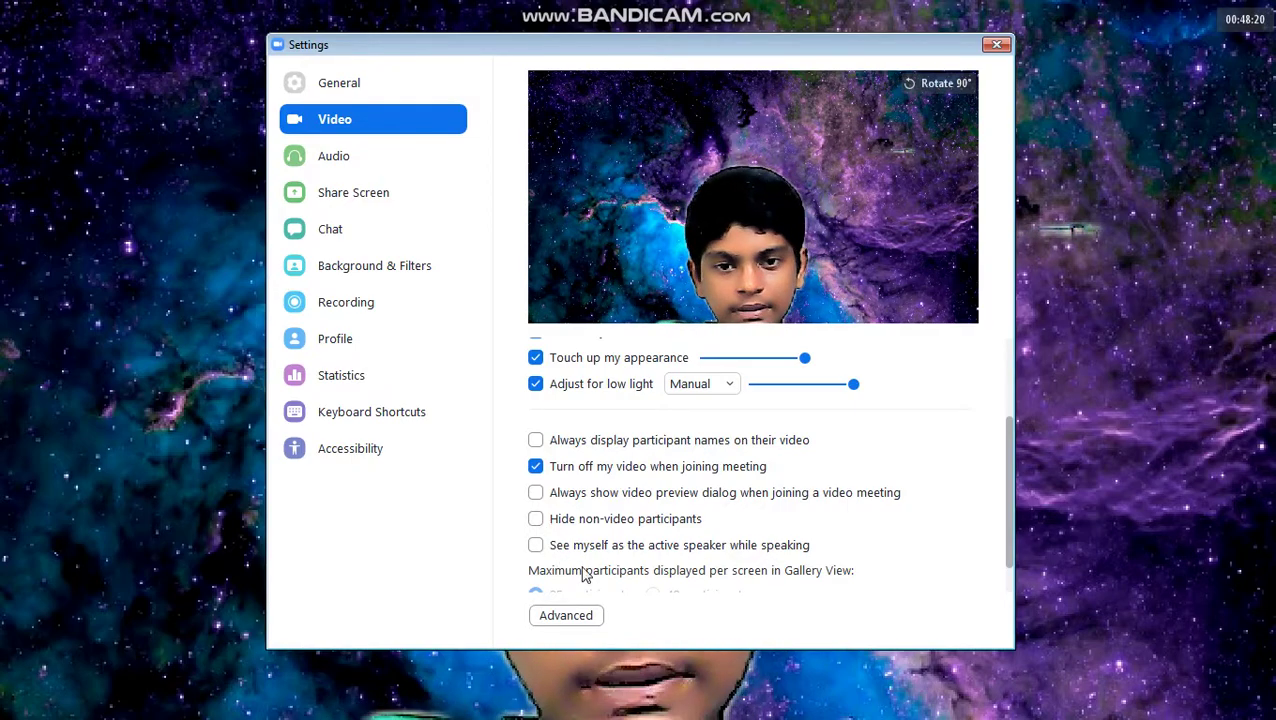
mouse_move(681, 652)
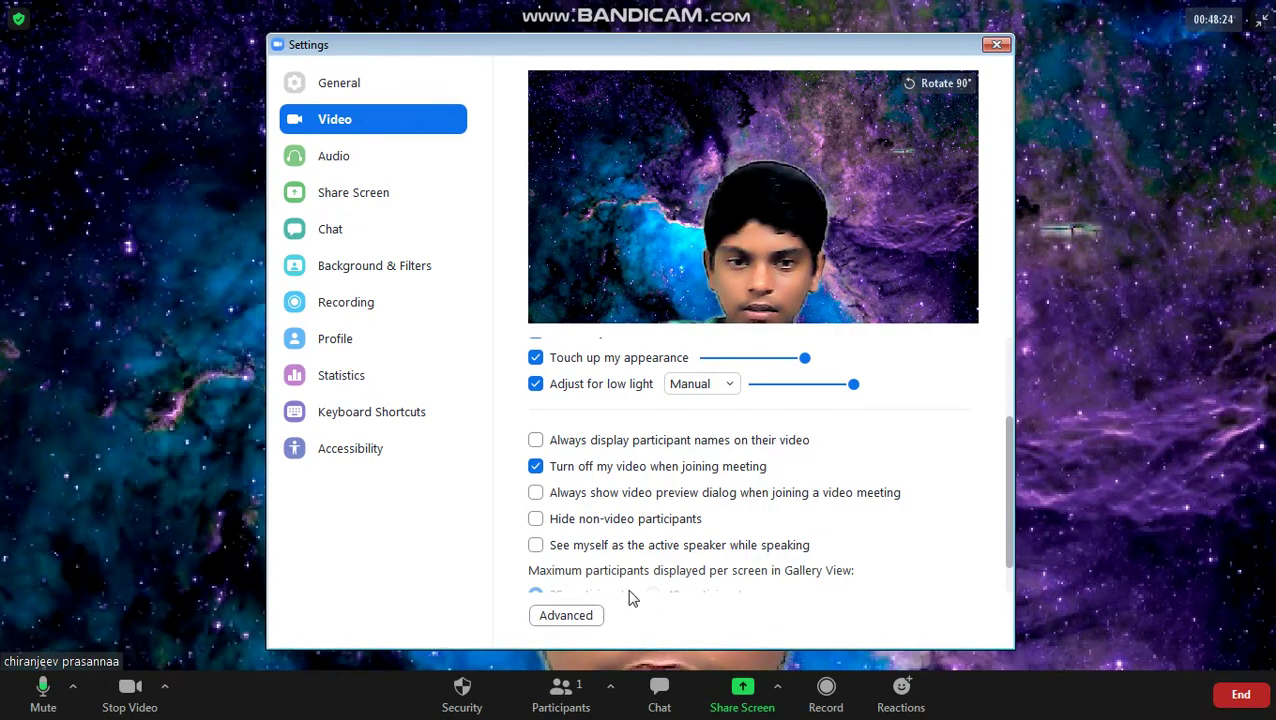
mouse_move(630, 597)
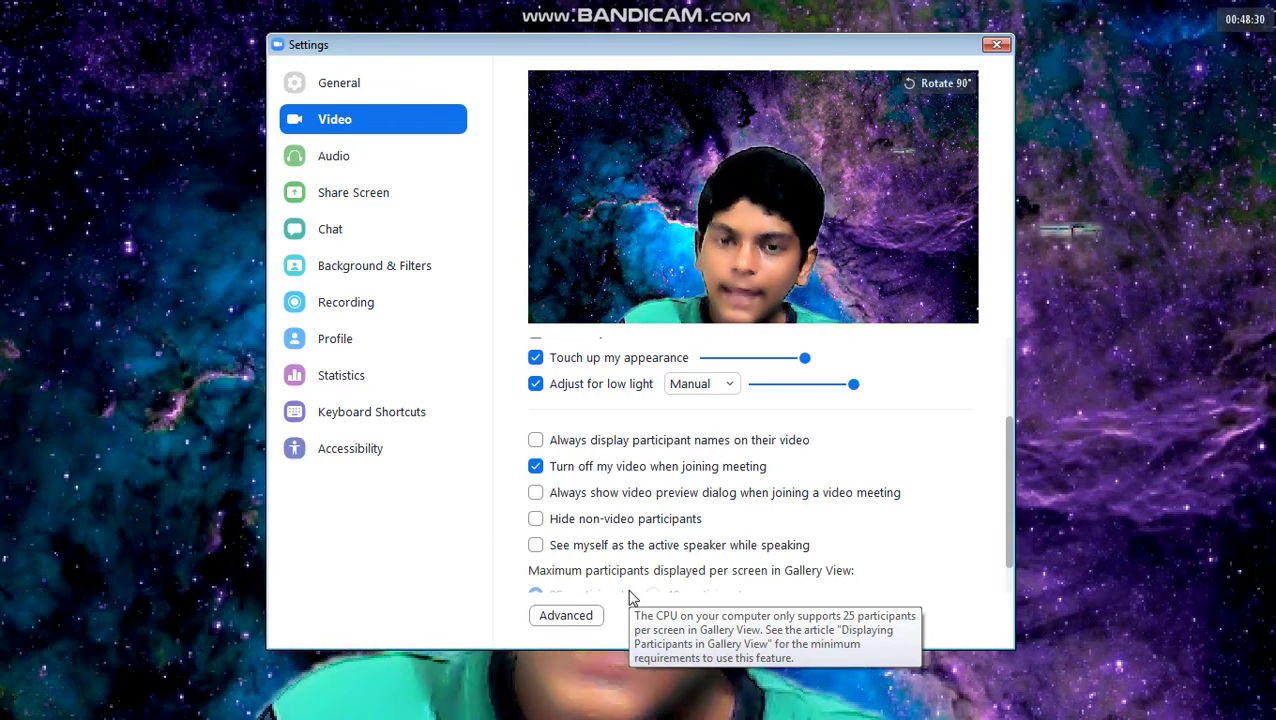
mouse_move(748, 650)
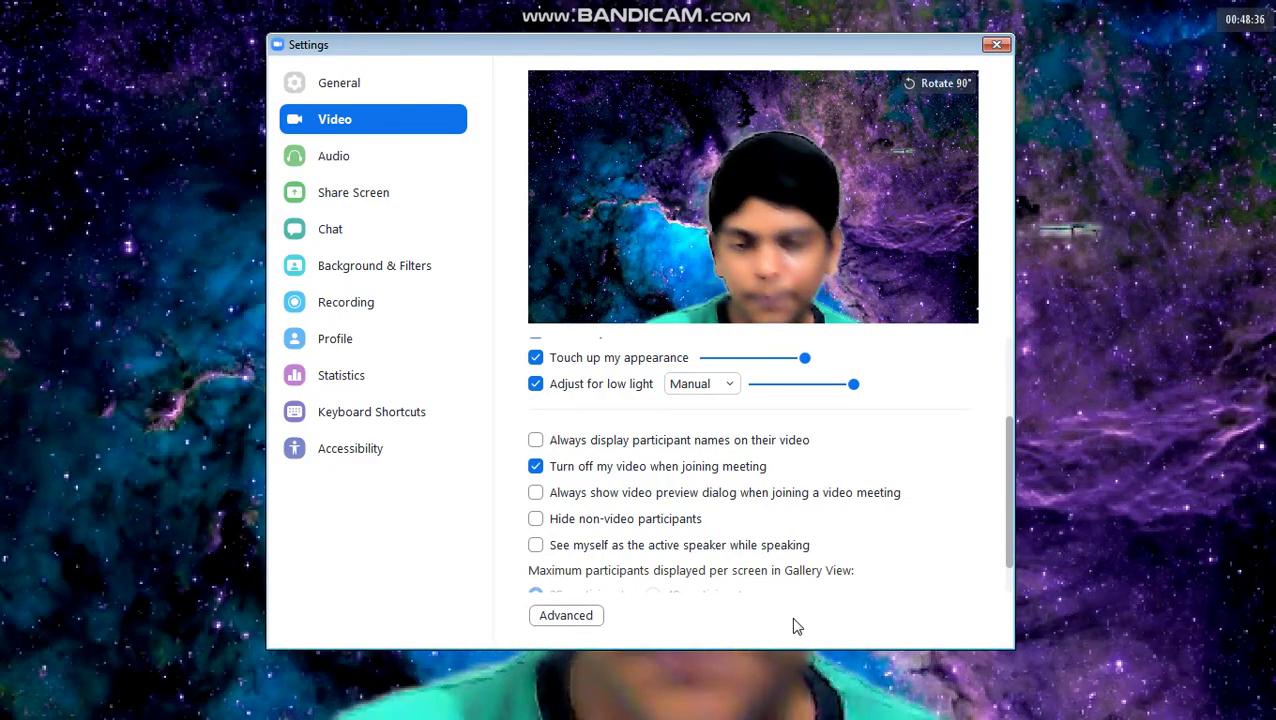
scroll(770, 540, "down", 1)
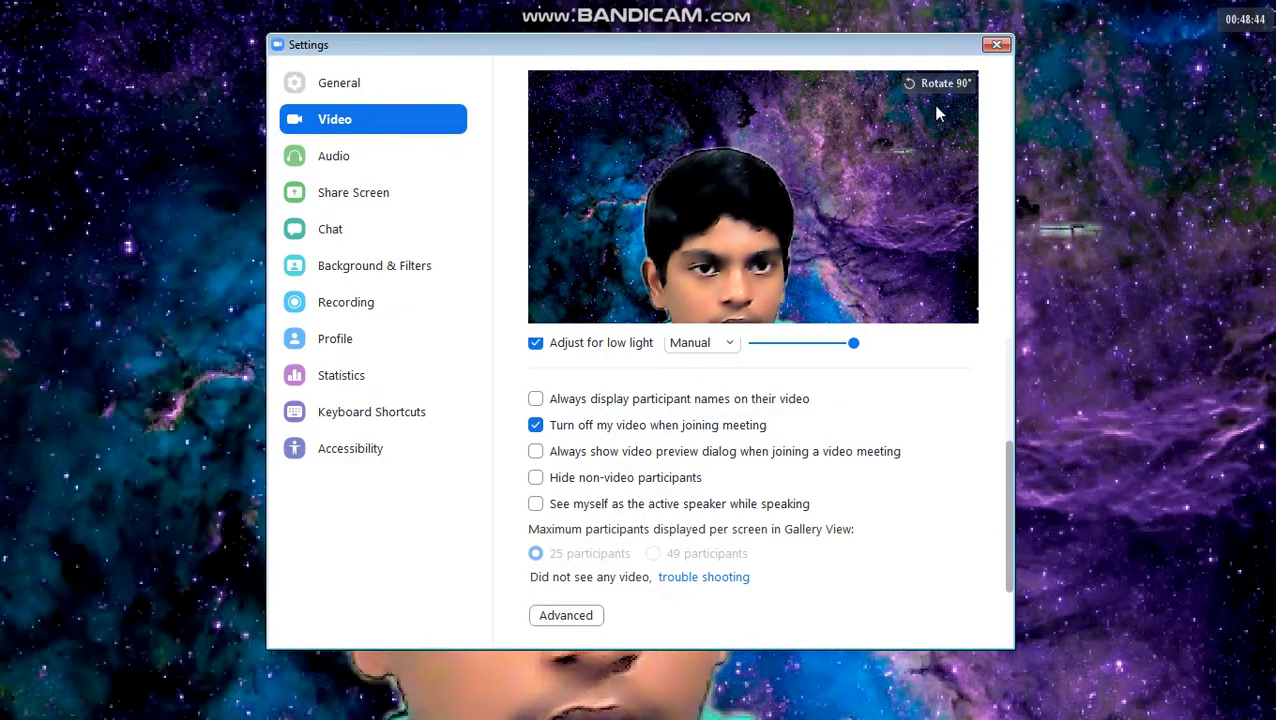
Step: Close Settings and show the Participants panel, which lists only the host
left_click(992, 44)
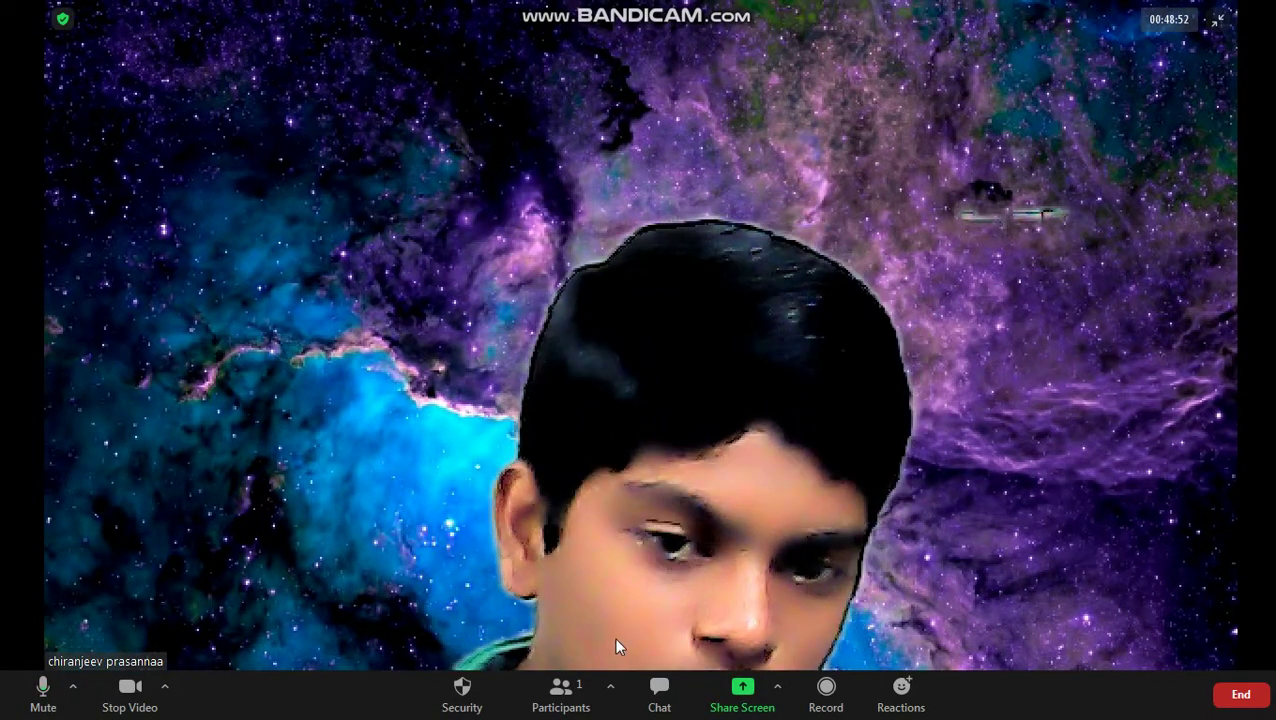
left_click(566, 695)
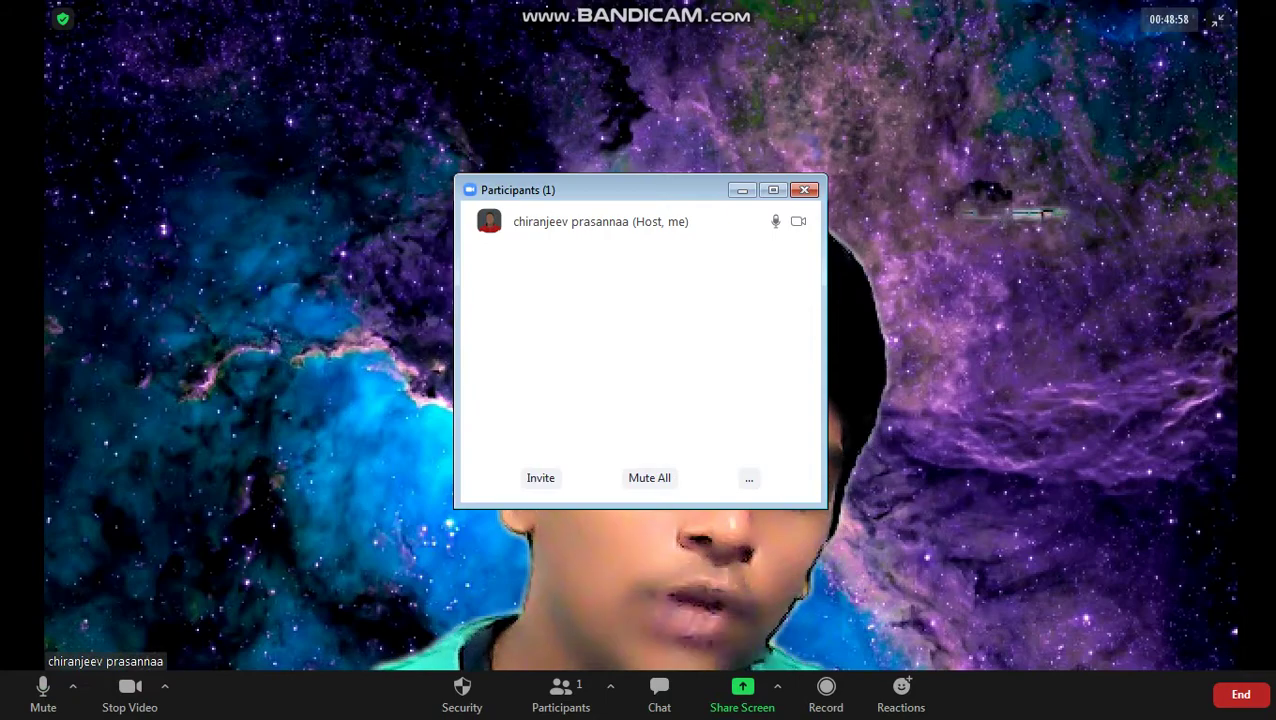
Step: Reopen Settings via the meeting info gear icon and browse the Audio and Video pages
left_click(62, 18)
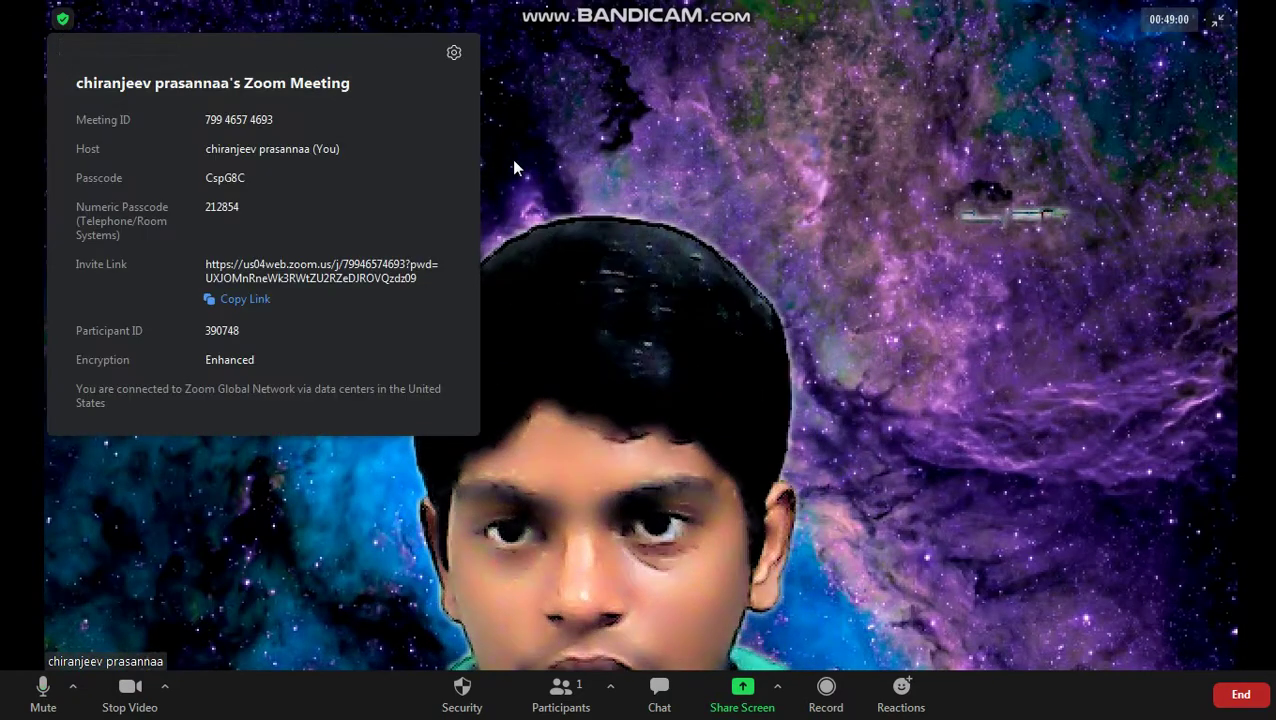
left_click(454, 53)
left_click(336, 160)
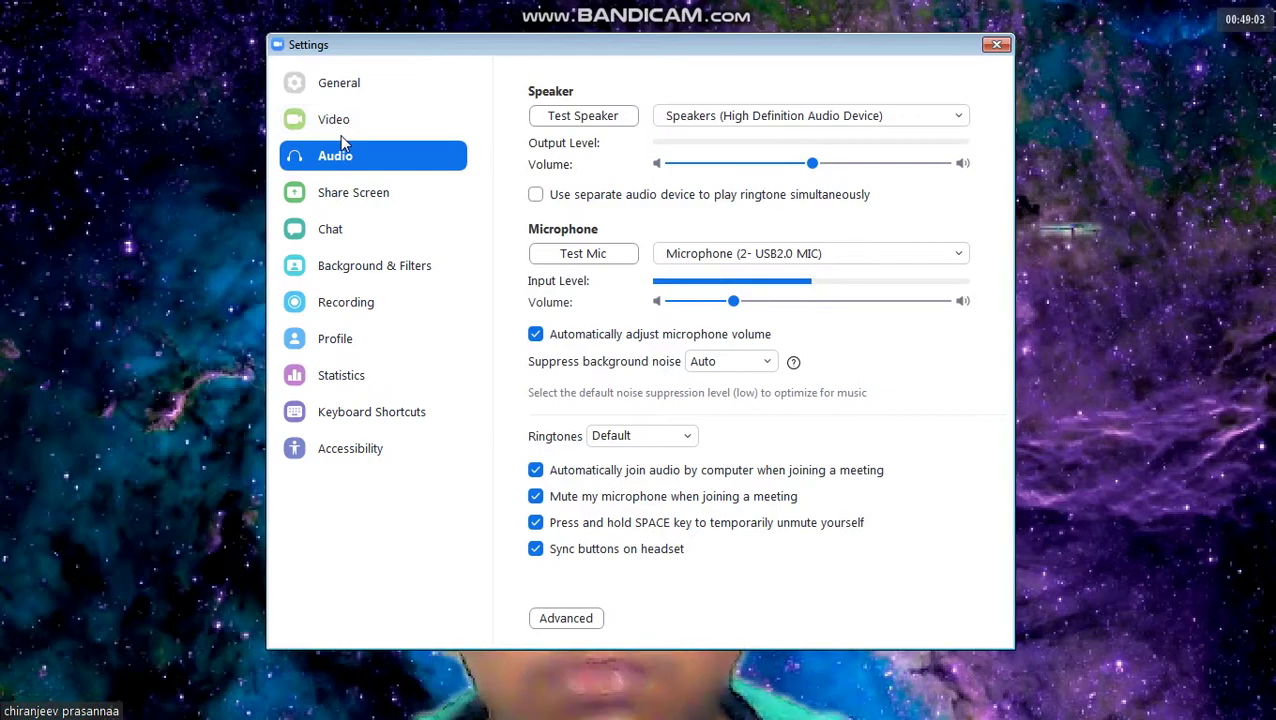
left_click(335, 122)
scroll(620, 400, "down", 3)
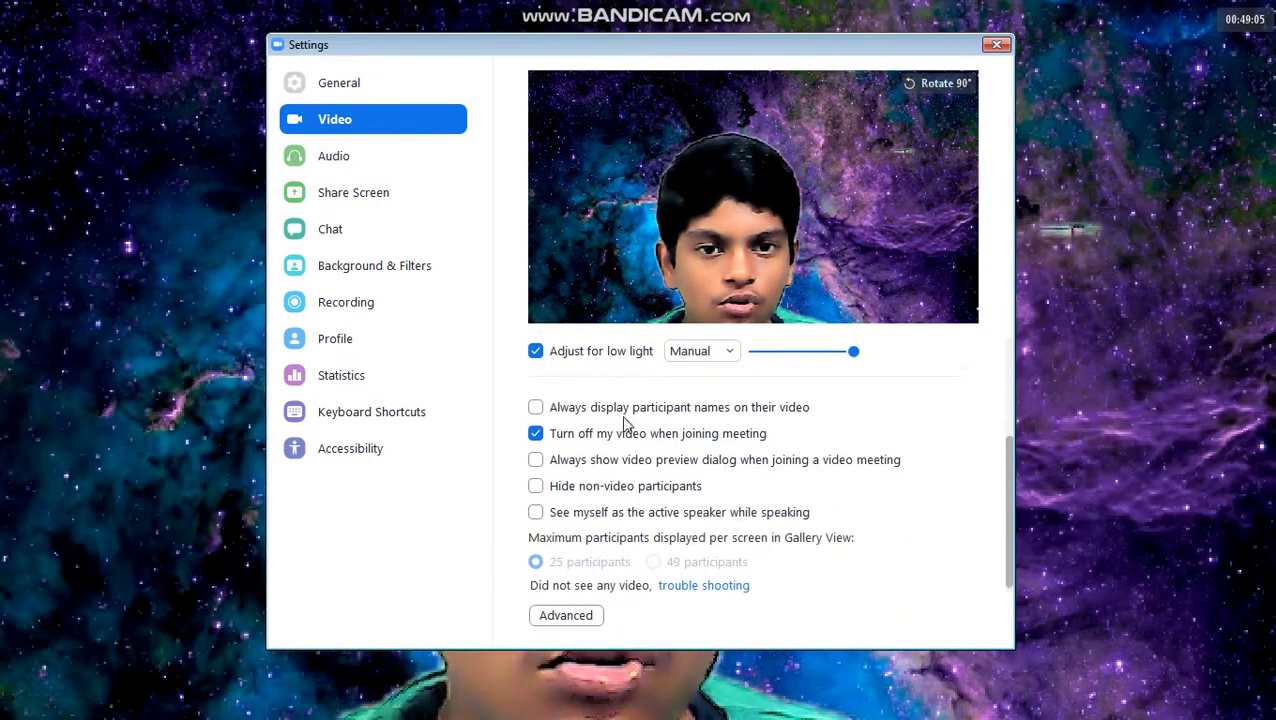
left_click(362, 158)
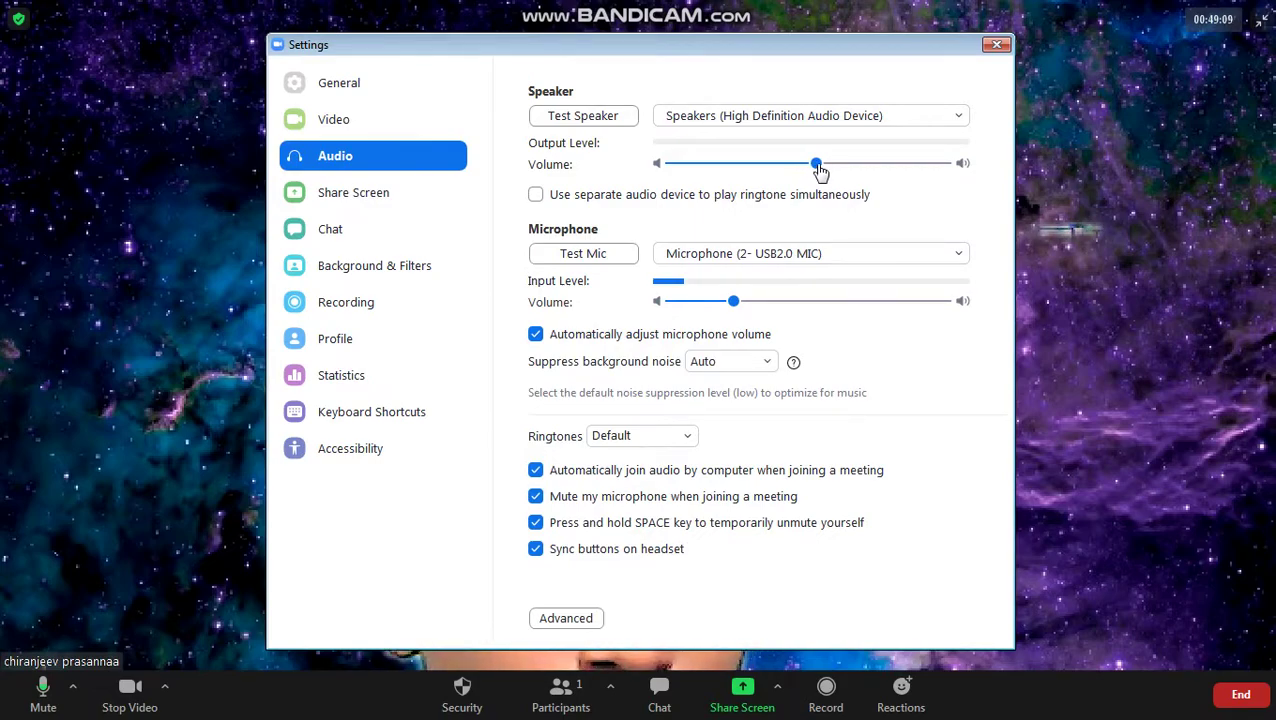
mouse_move(870, 166)
left_mouse_down()
mouse_move(994, 194)
mouse_move(787, 188)
left_mouse_up()
left_click_drag(674, 187, 983, 218)
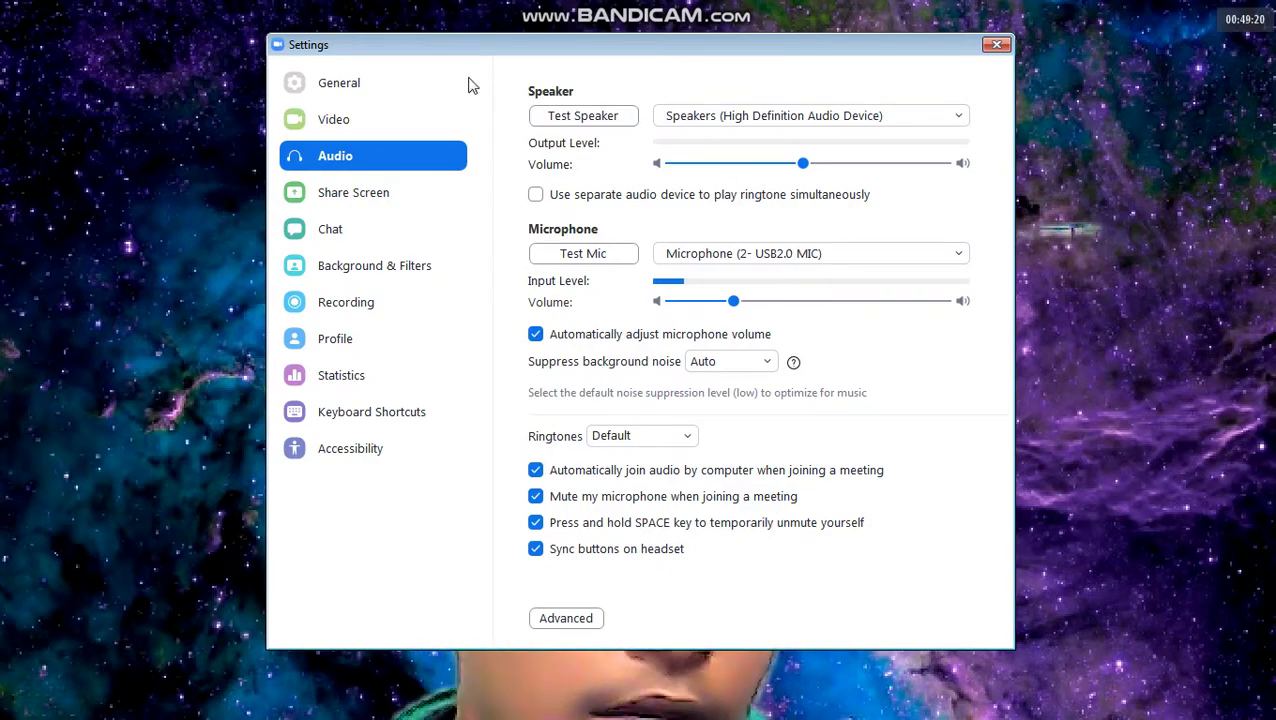
left_click(808, 120)
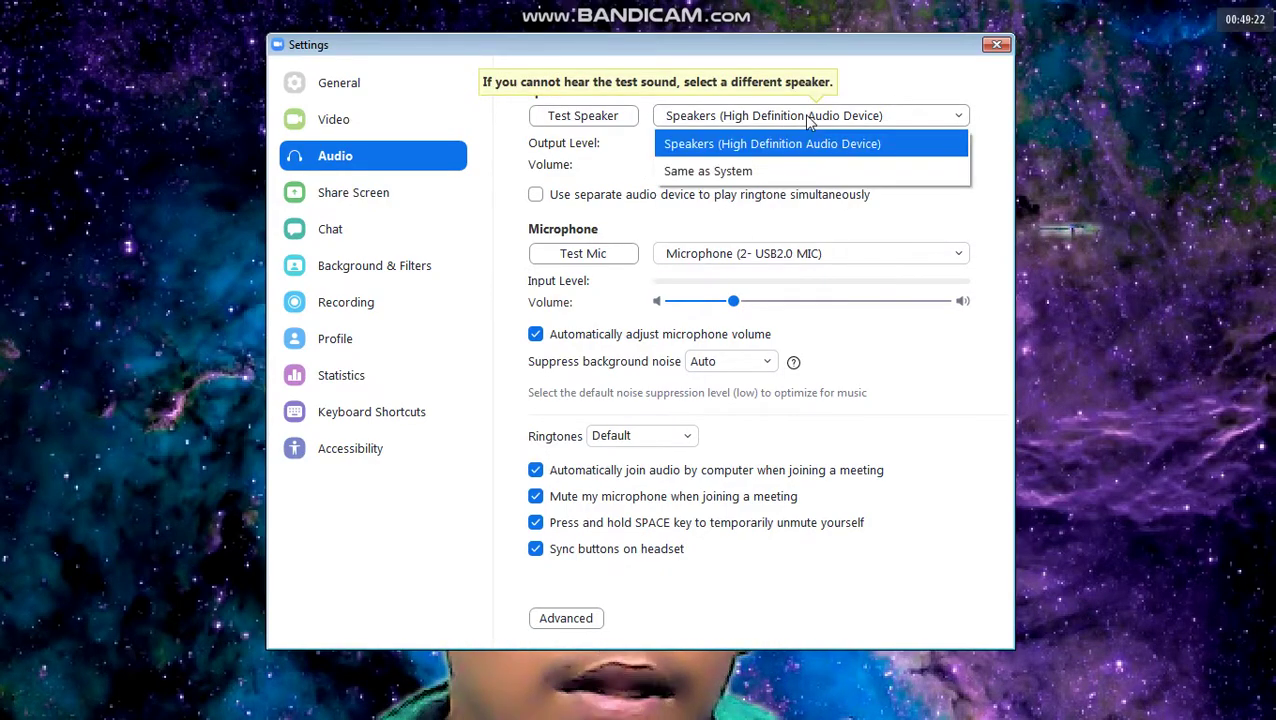
left_click(805, 172)
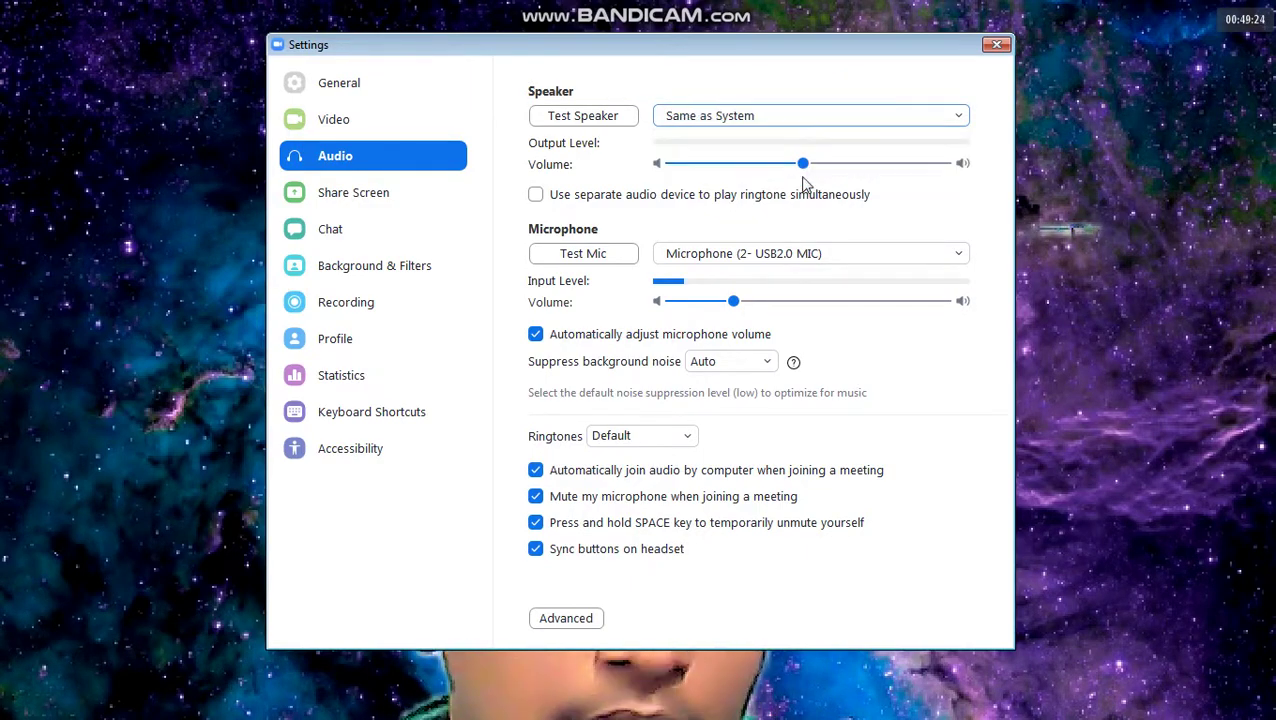
left_click(804, 124)
left_click(770, 172)
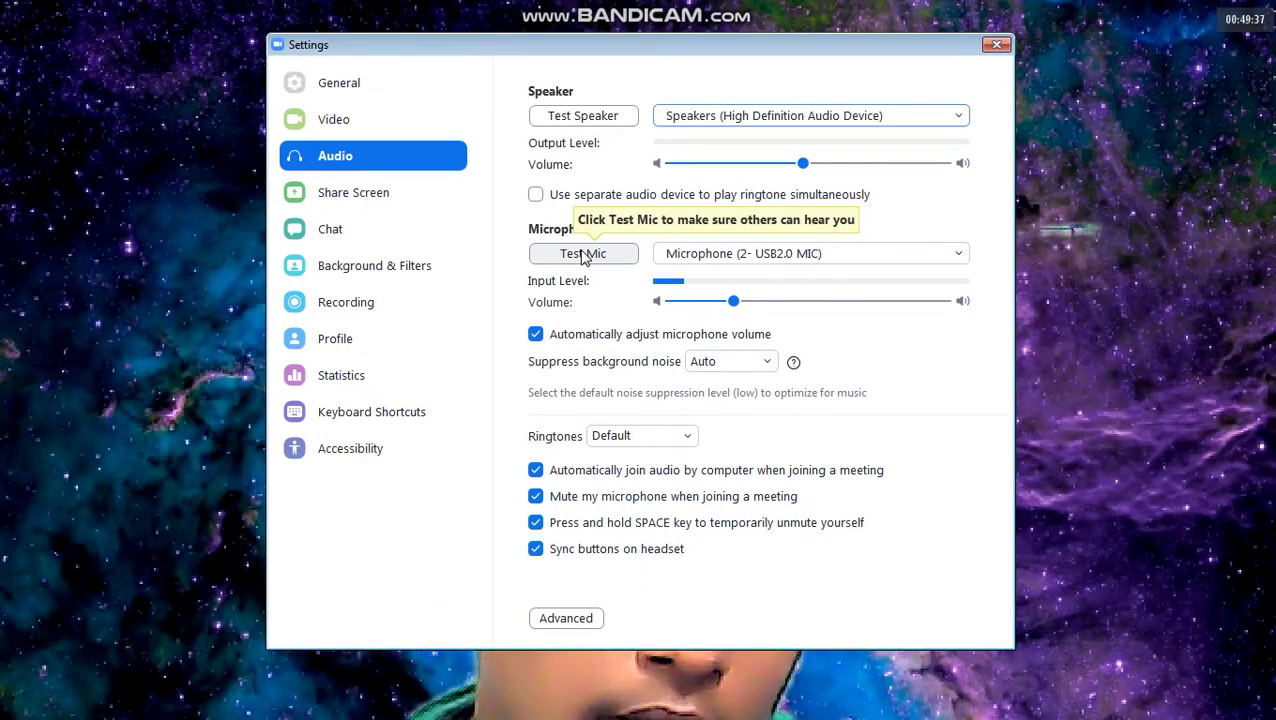
left_click(685, 254)
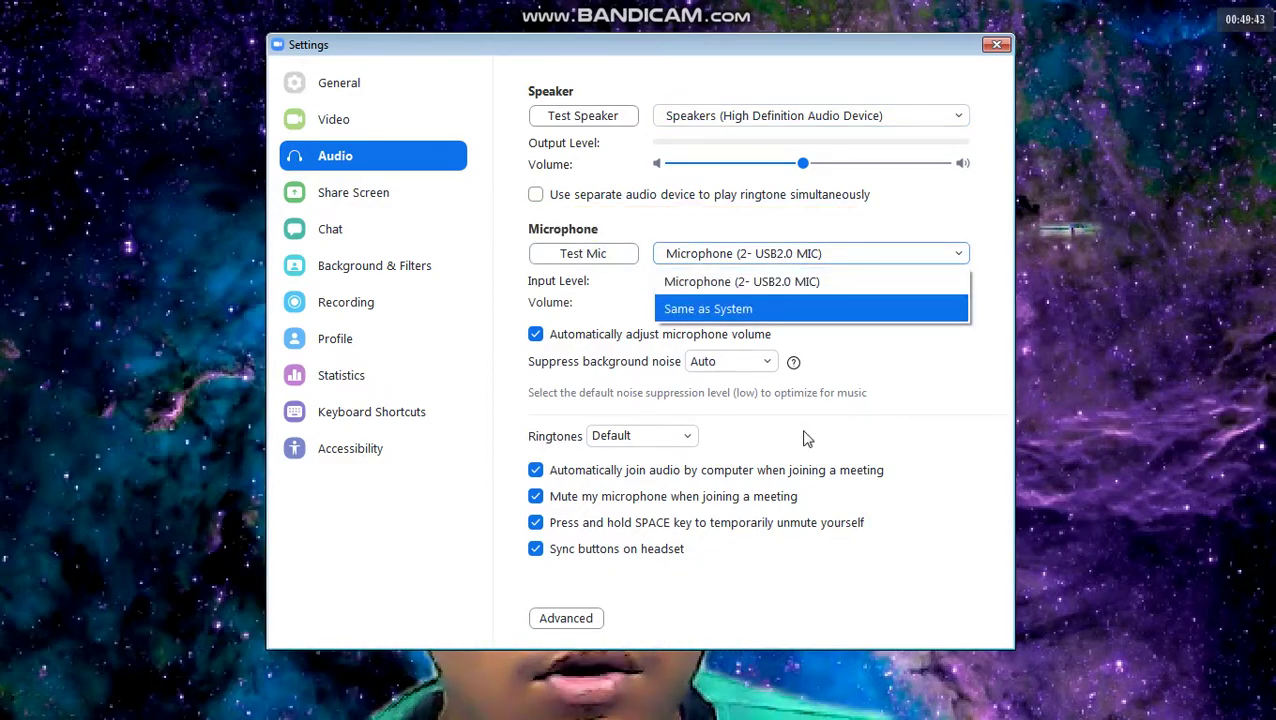
left_click(703, 225)
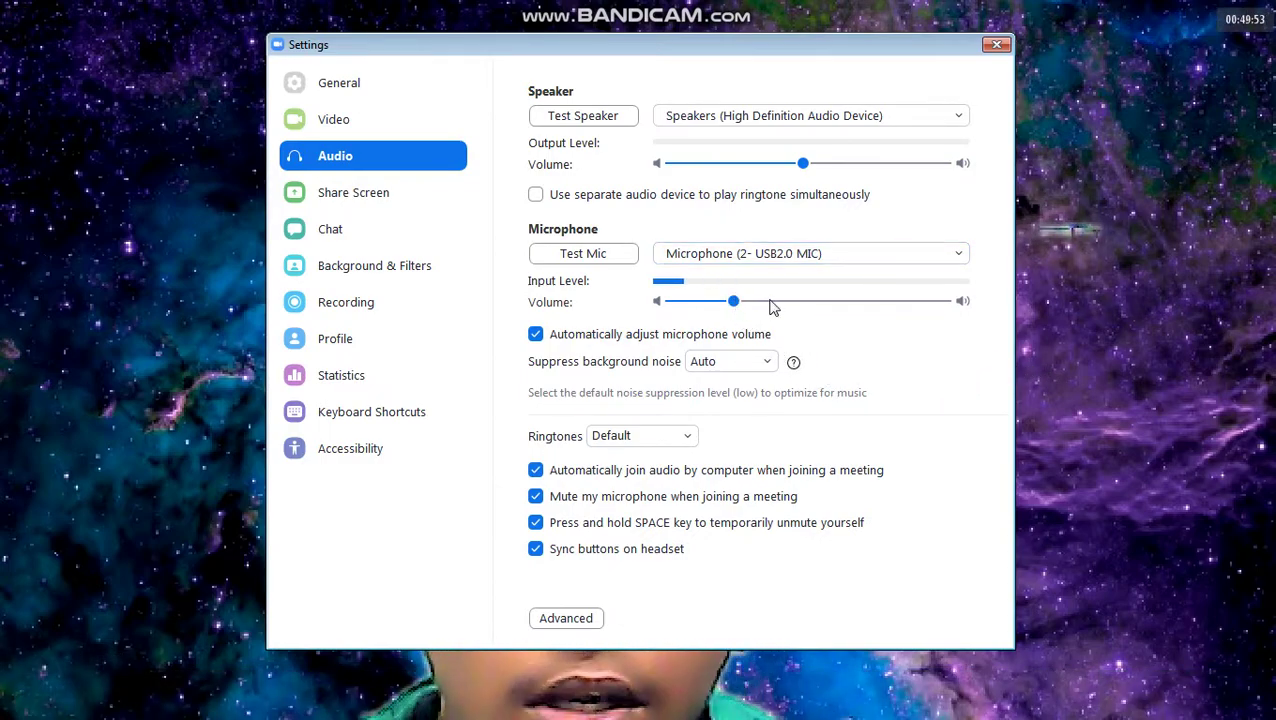
left_click(553, 336)
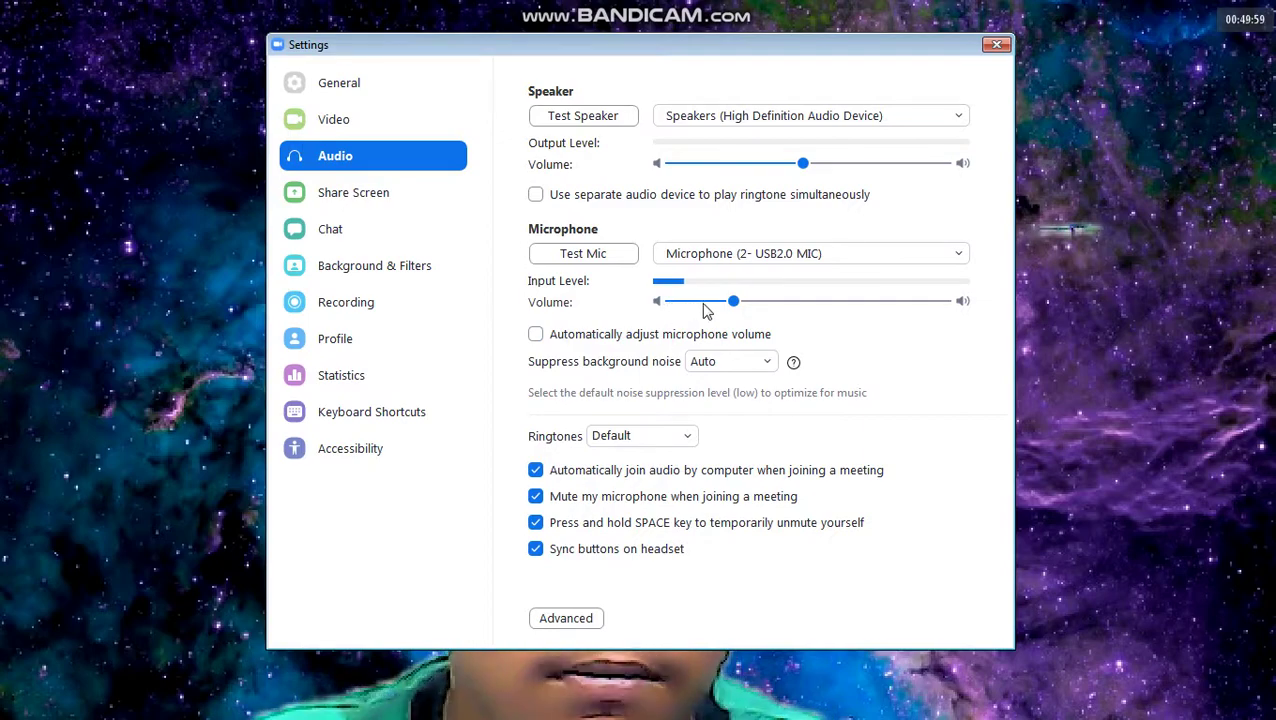
left_click_drag(762, 322, 856, 326)
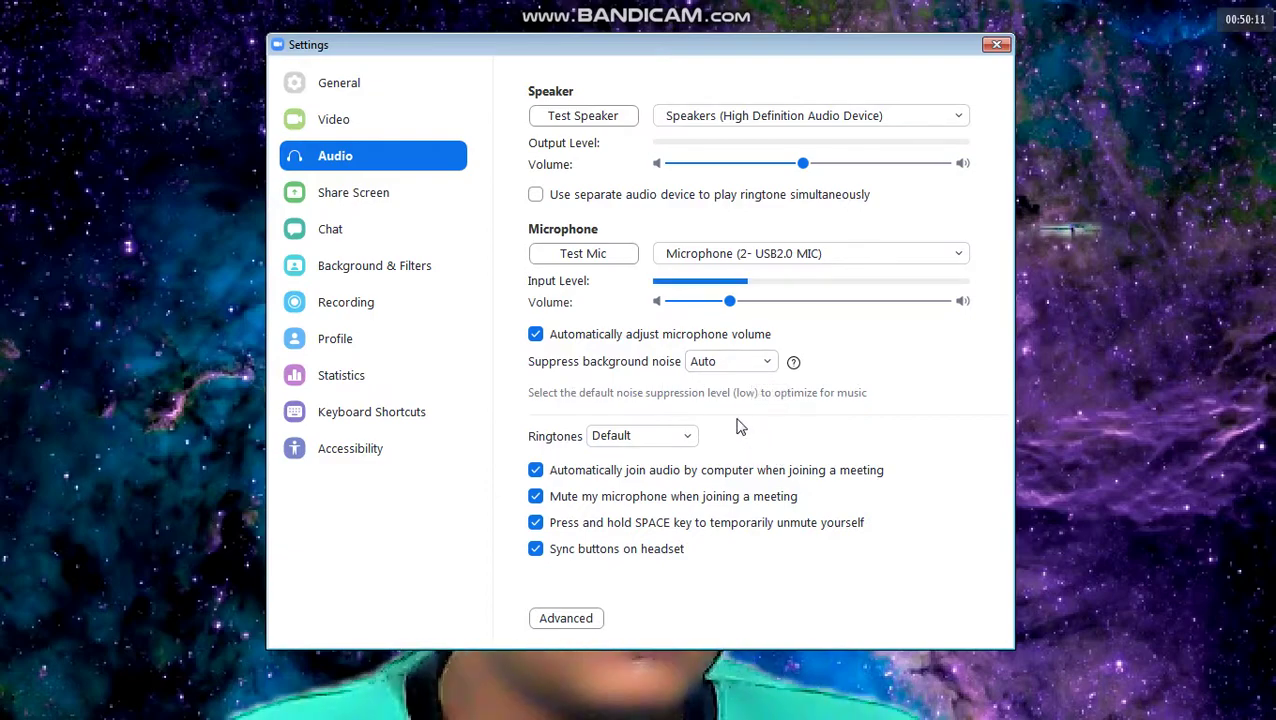
Step: Preview In the Reeds, Midday Sun, Soft Reveille, Fred and Discotheque, then select Discotheque
left_click(665, 437)
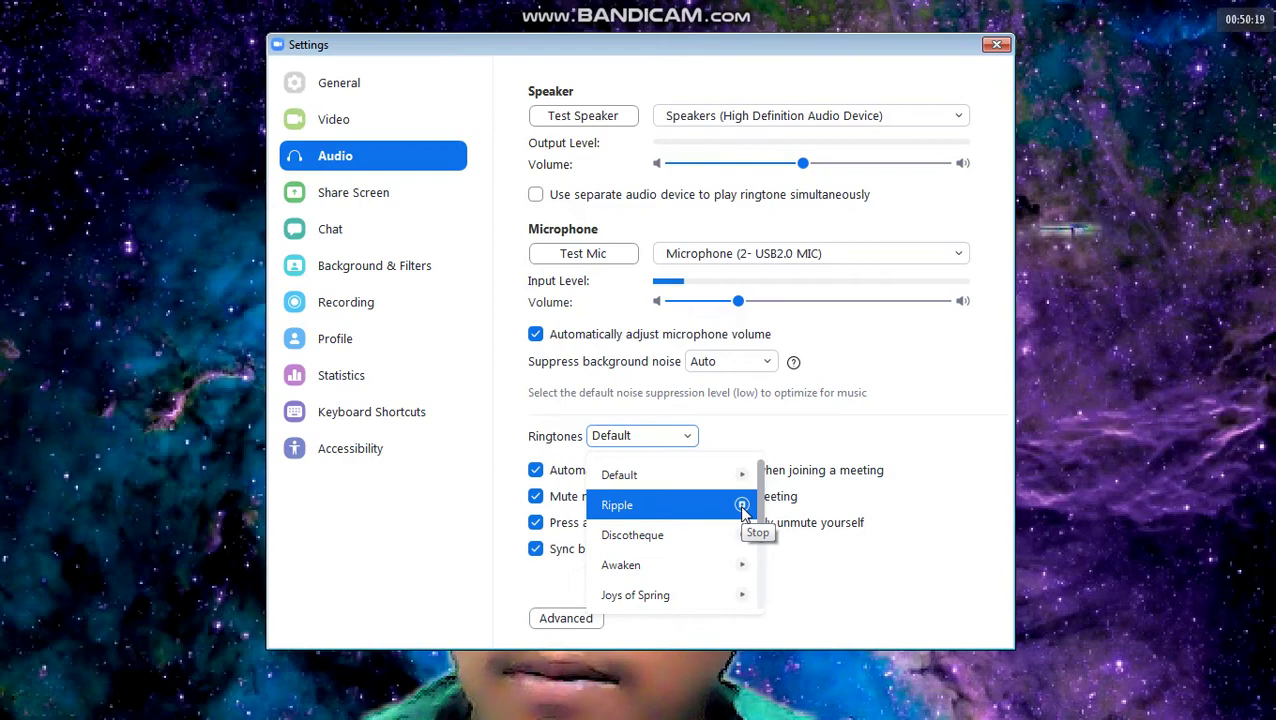
scroll(745, 535, "down", 1)
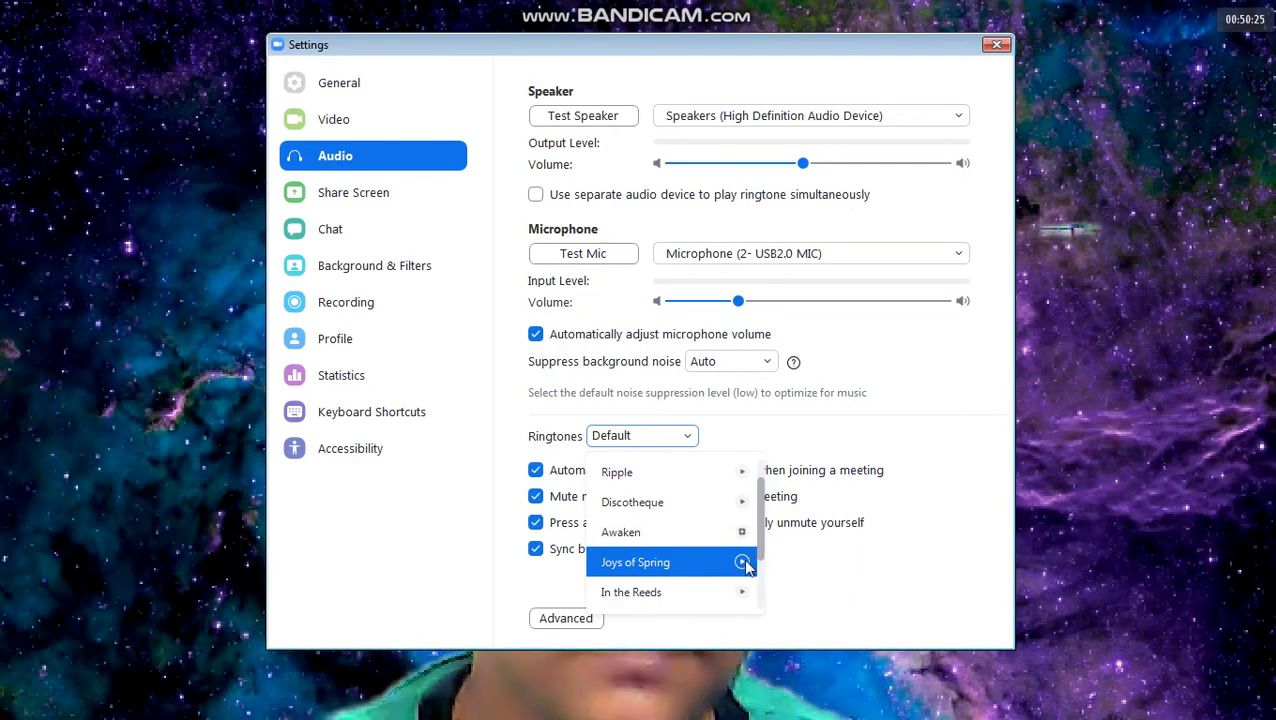
scroll(745, 563, "down", 1)
left_click(741, 561)
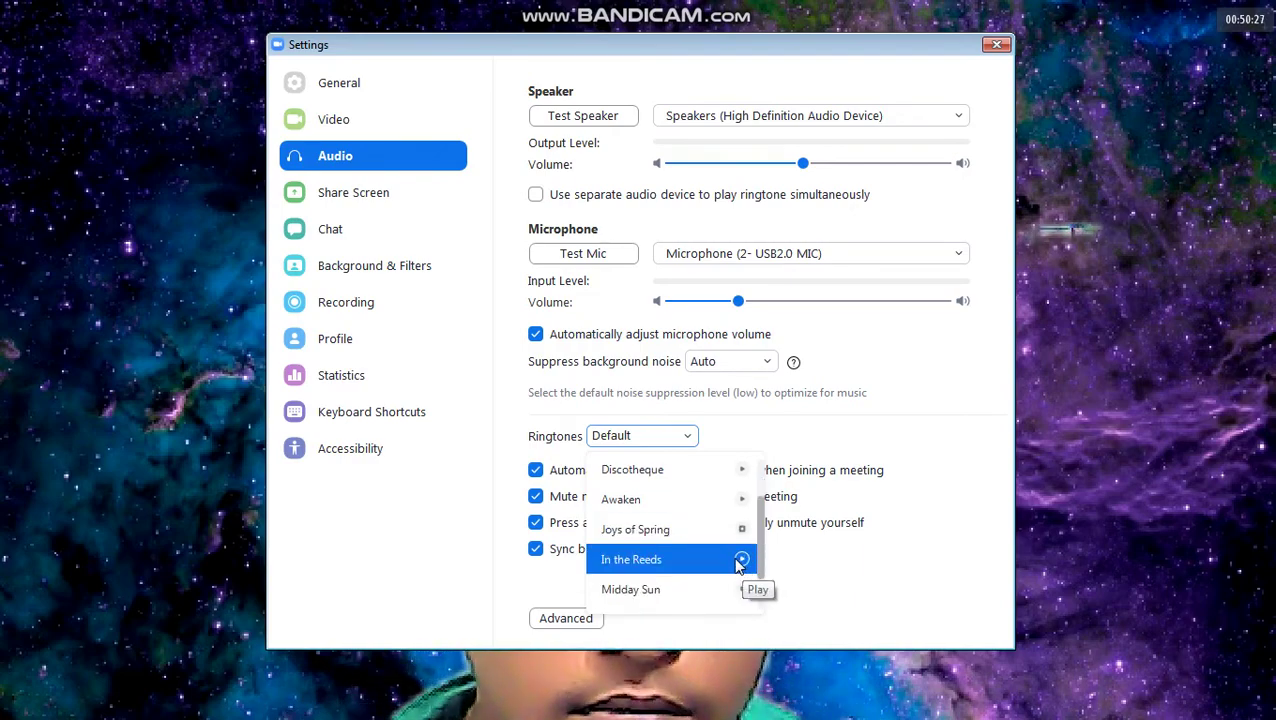
scroll(741, 561, "down", 1)
left_click(742, 557)
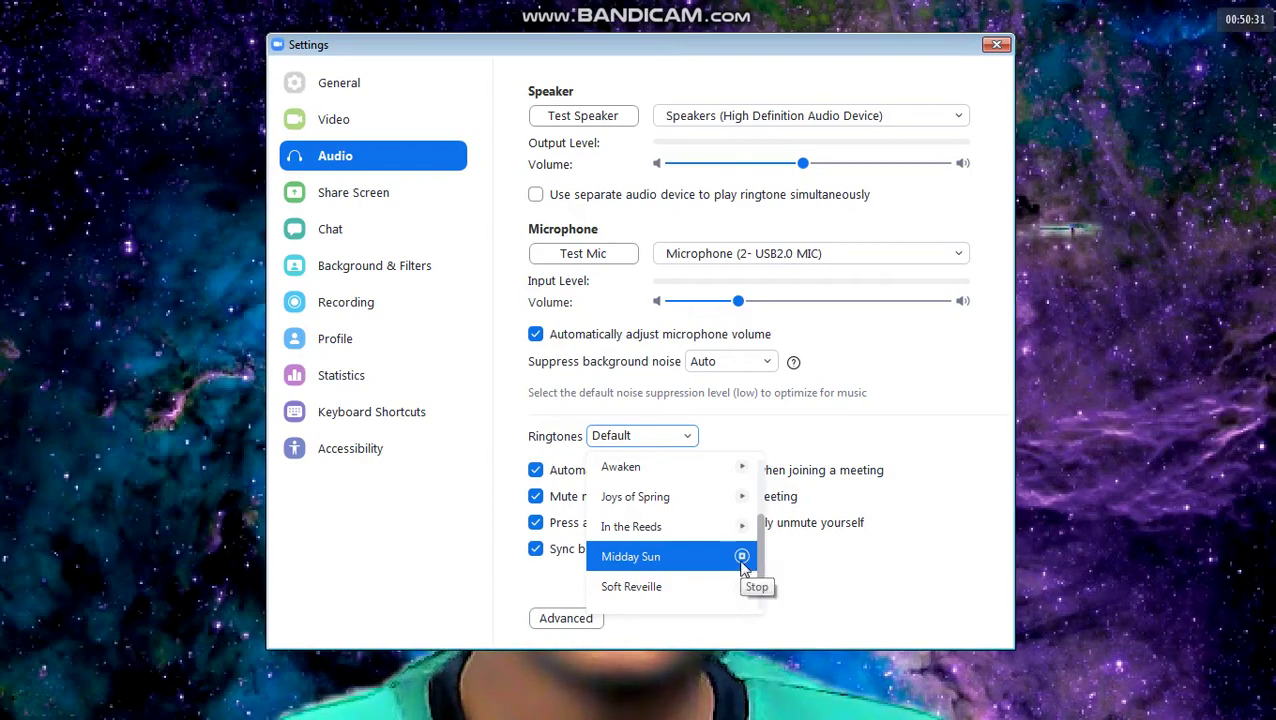
left_click(741, 586)
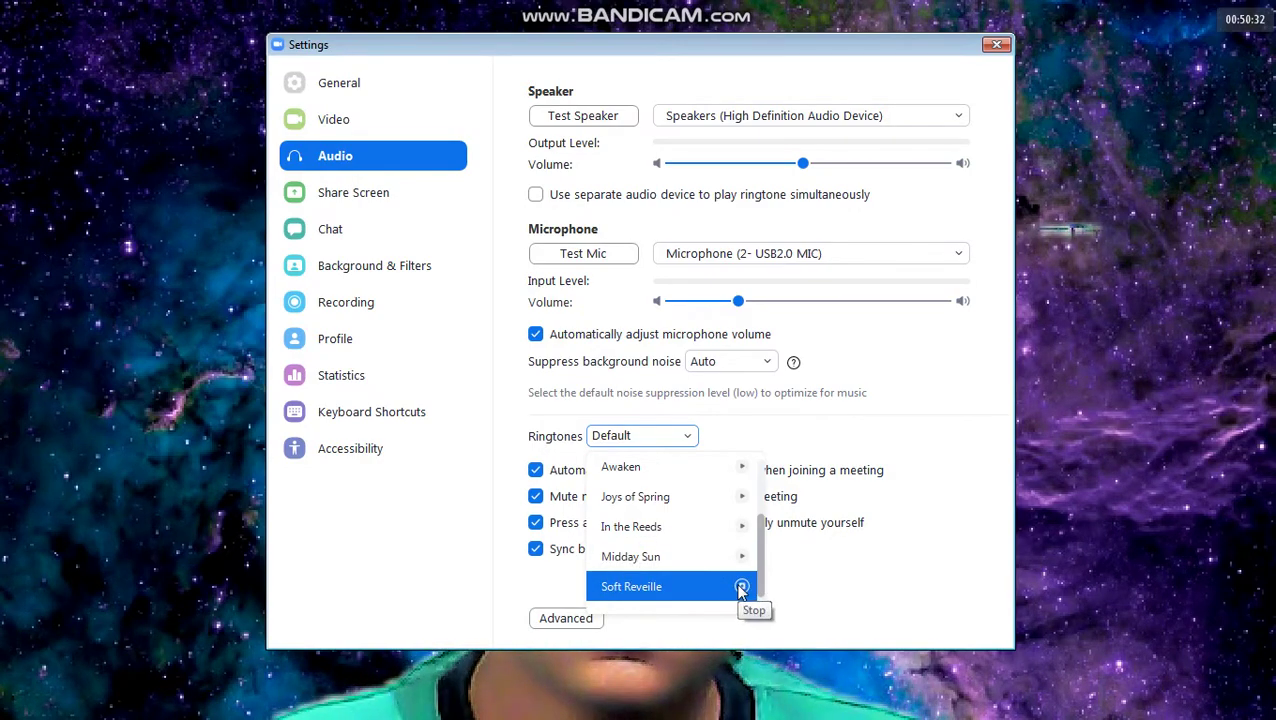
scroll(730, 500, "down", 1)
left_click(741, 595)
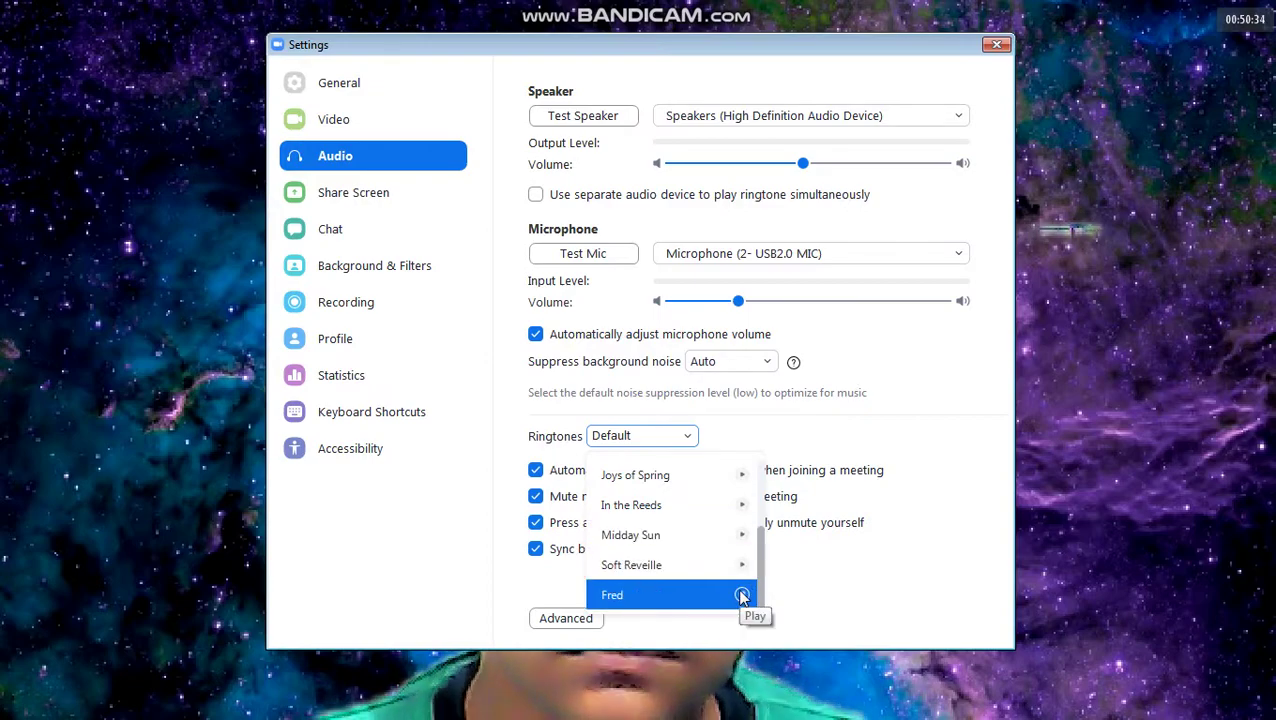
scroll(724, 575, "up", 4)
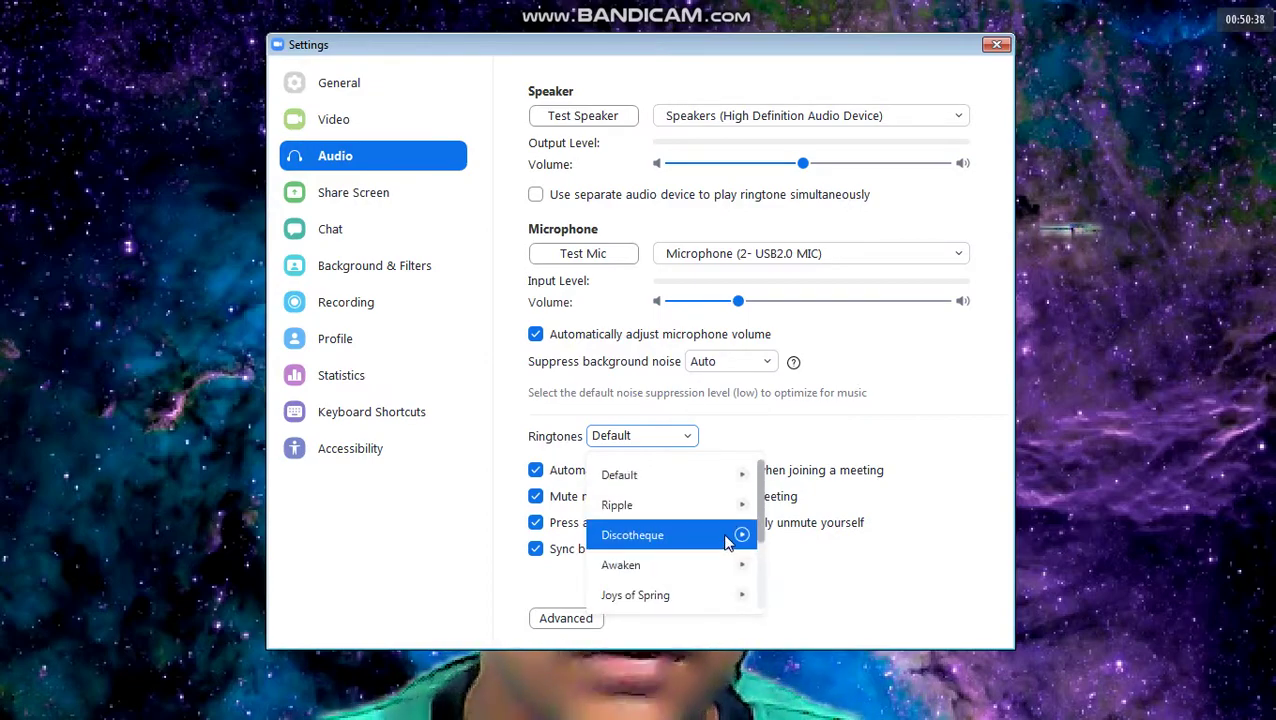
left_click(741, 540)
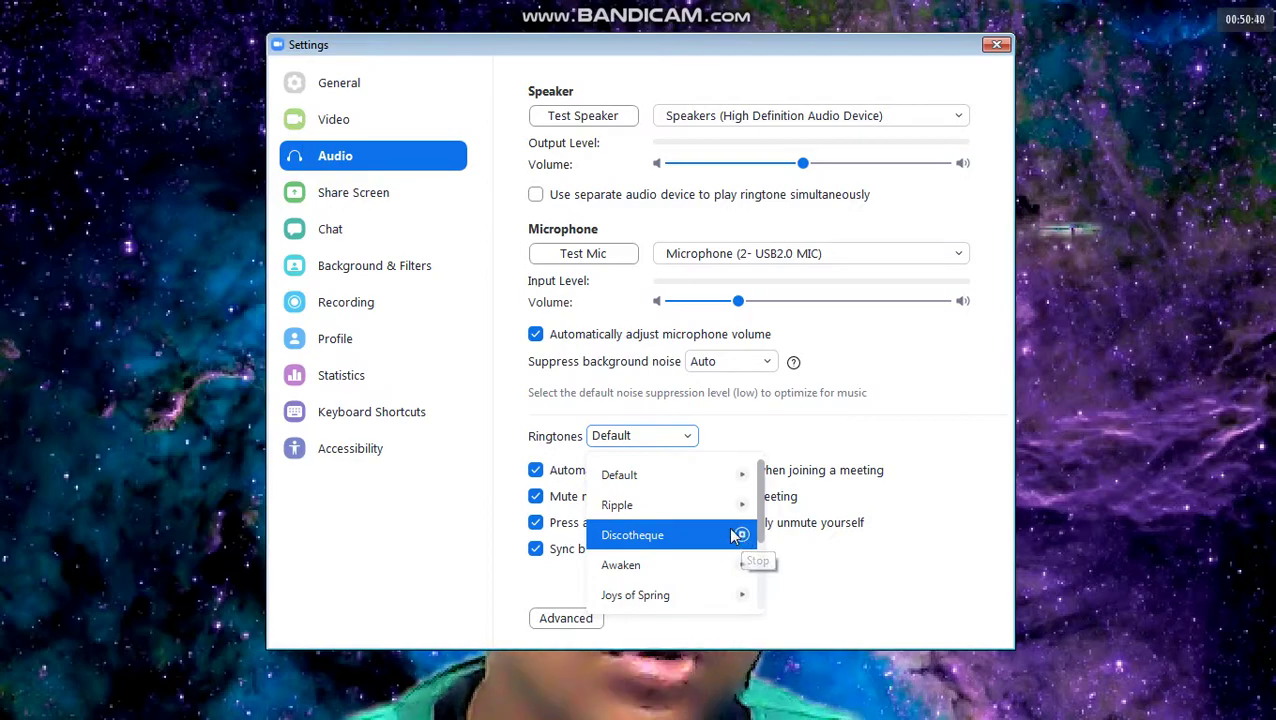
left_click(741, 540)
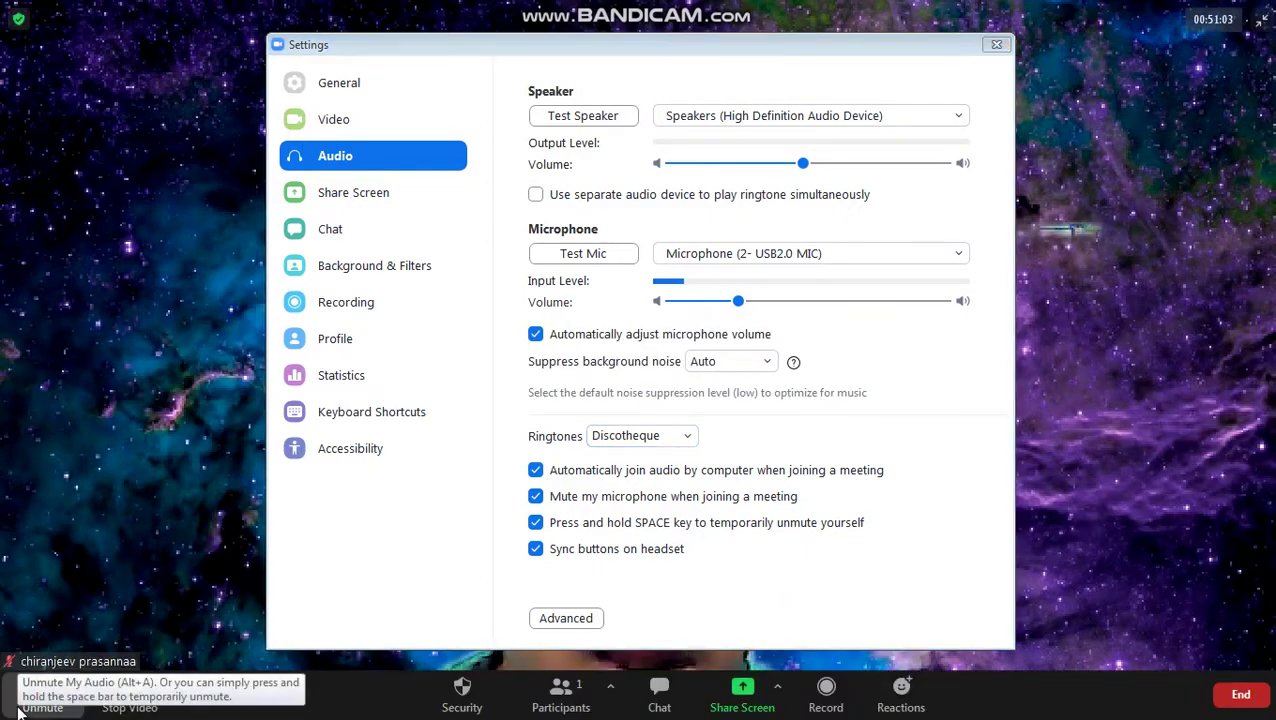
Step: Unmute then re-mute the microphone, hold Space to talk temporarily, then close Settings
left_click(33, 708)
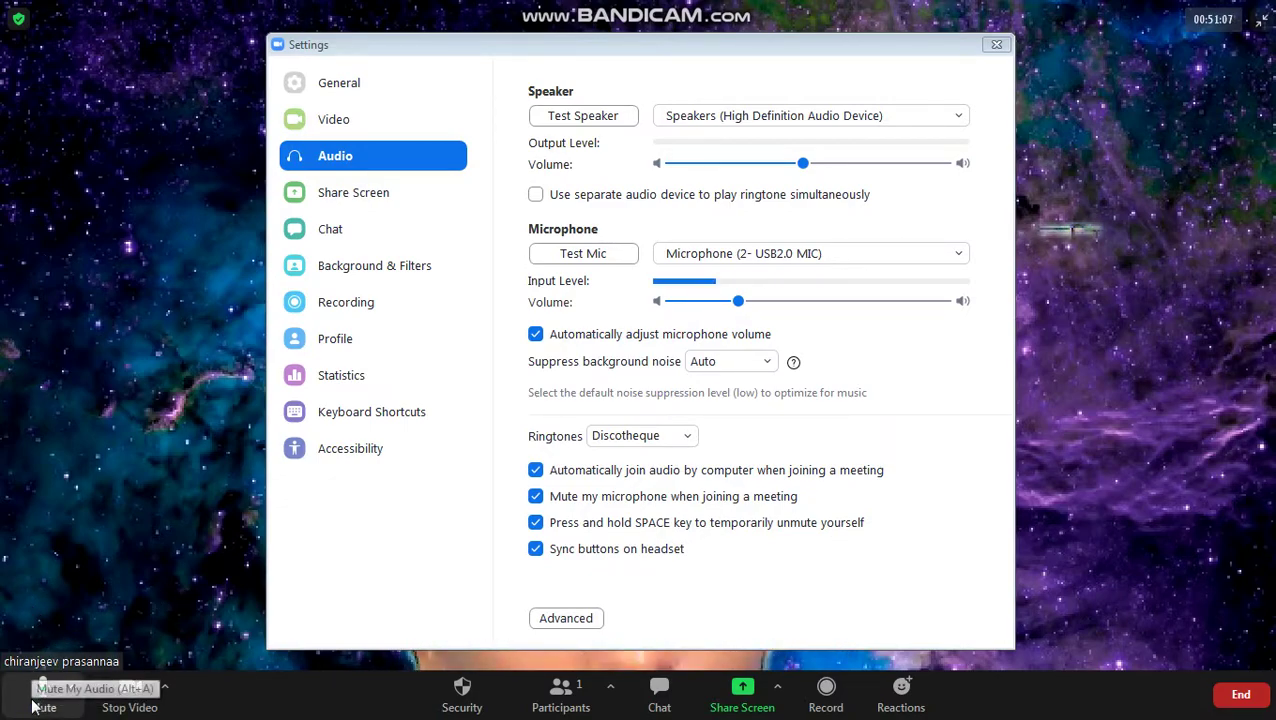
left_click(31, 704)
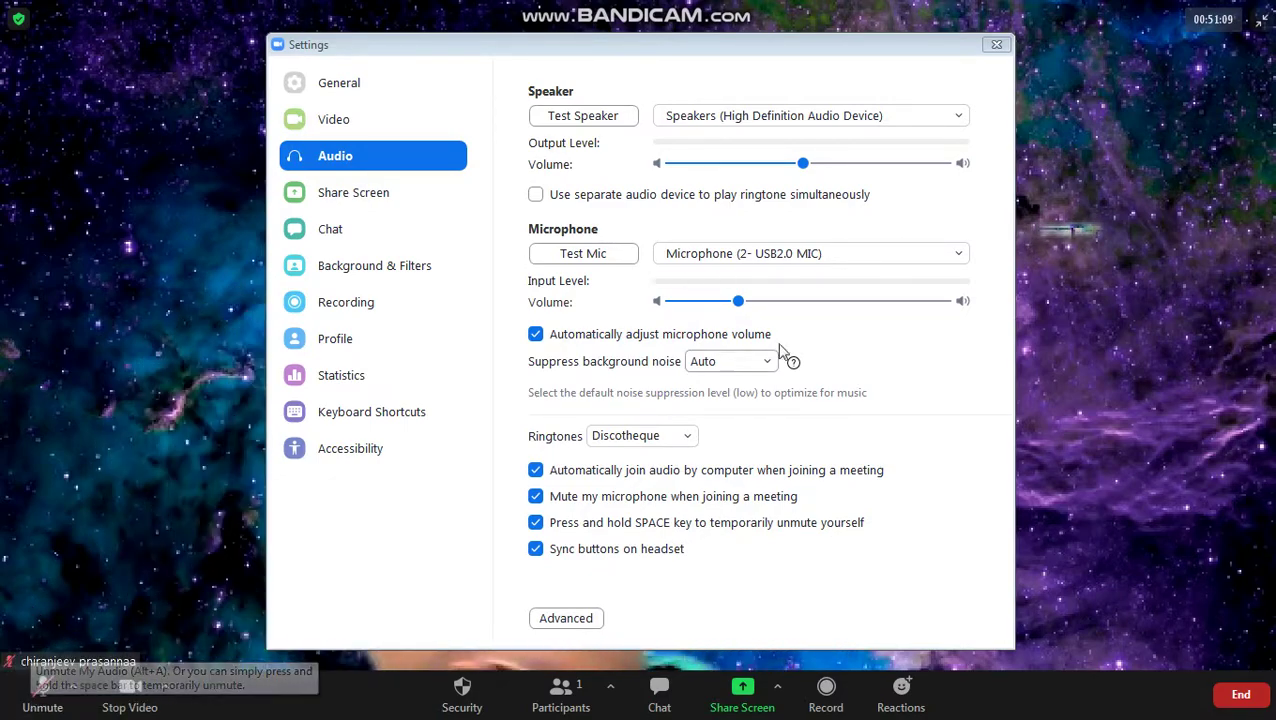
key("space")
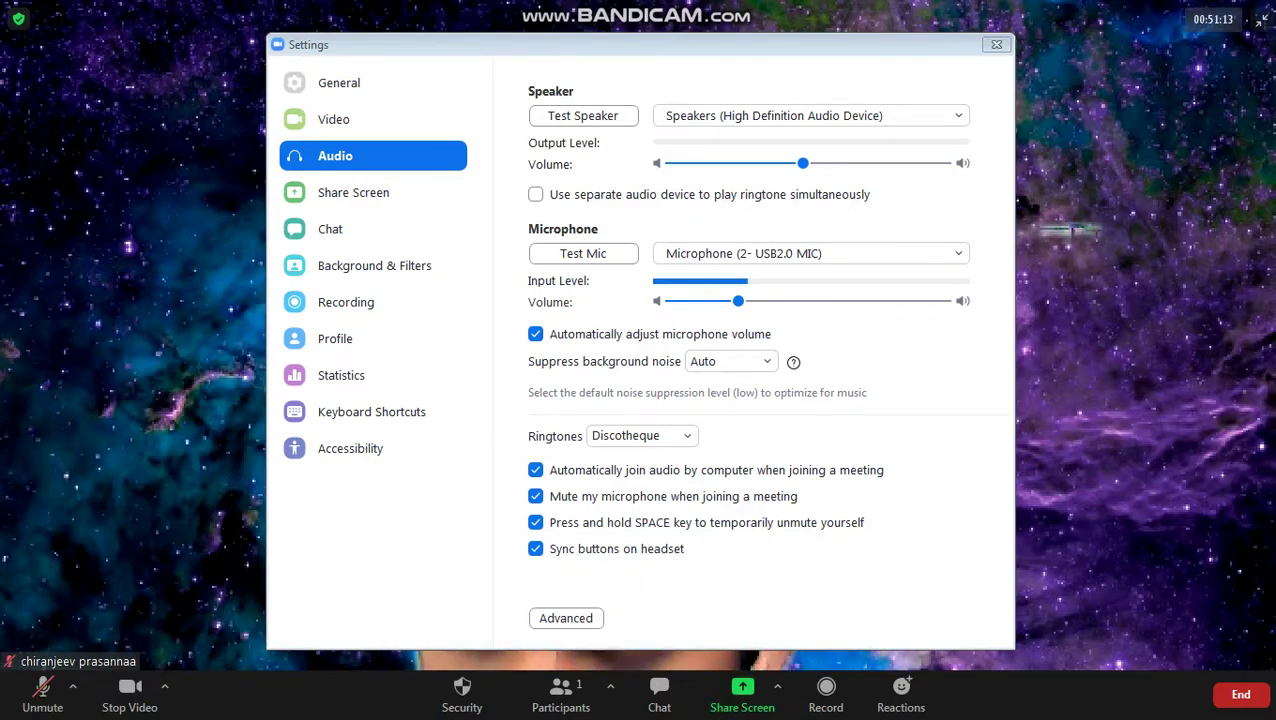
key("space")
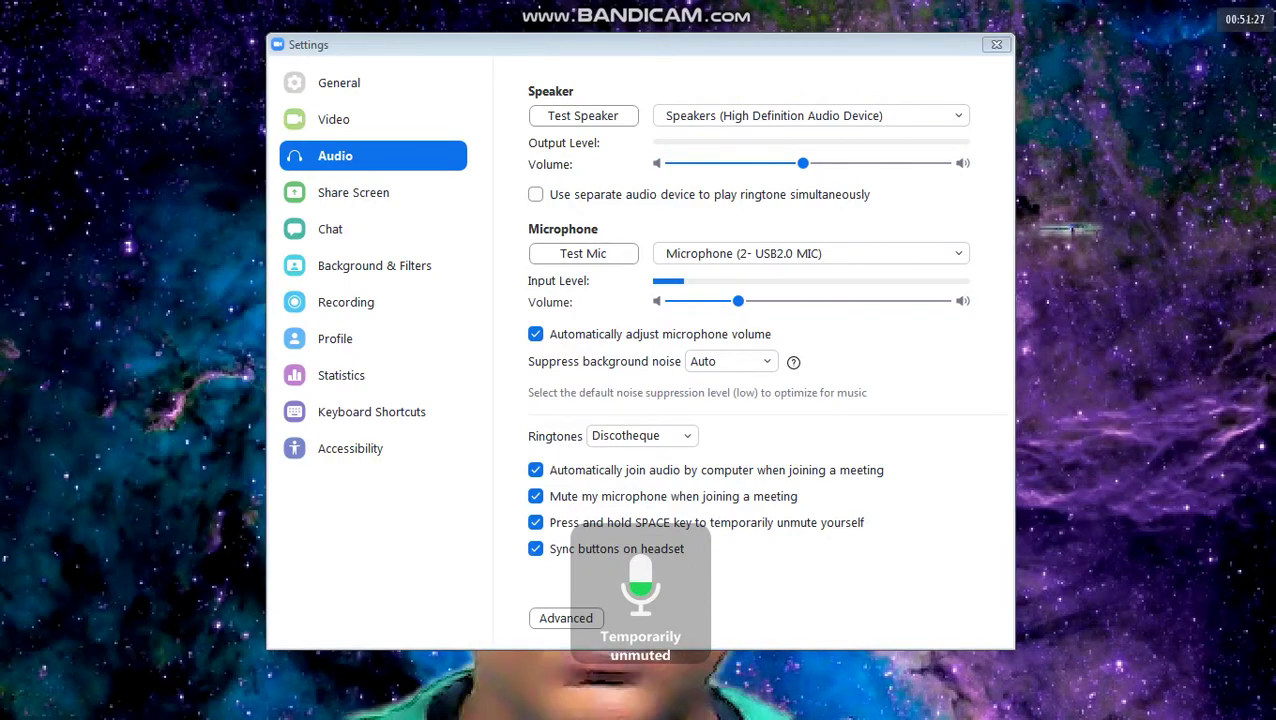
mouse_move(1267, 142)
key("space")
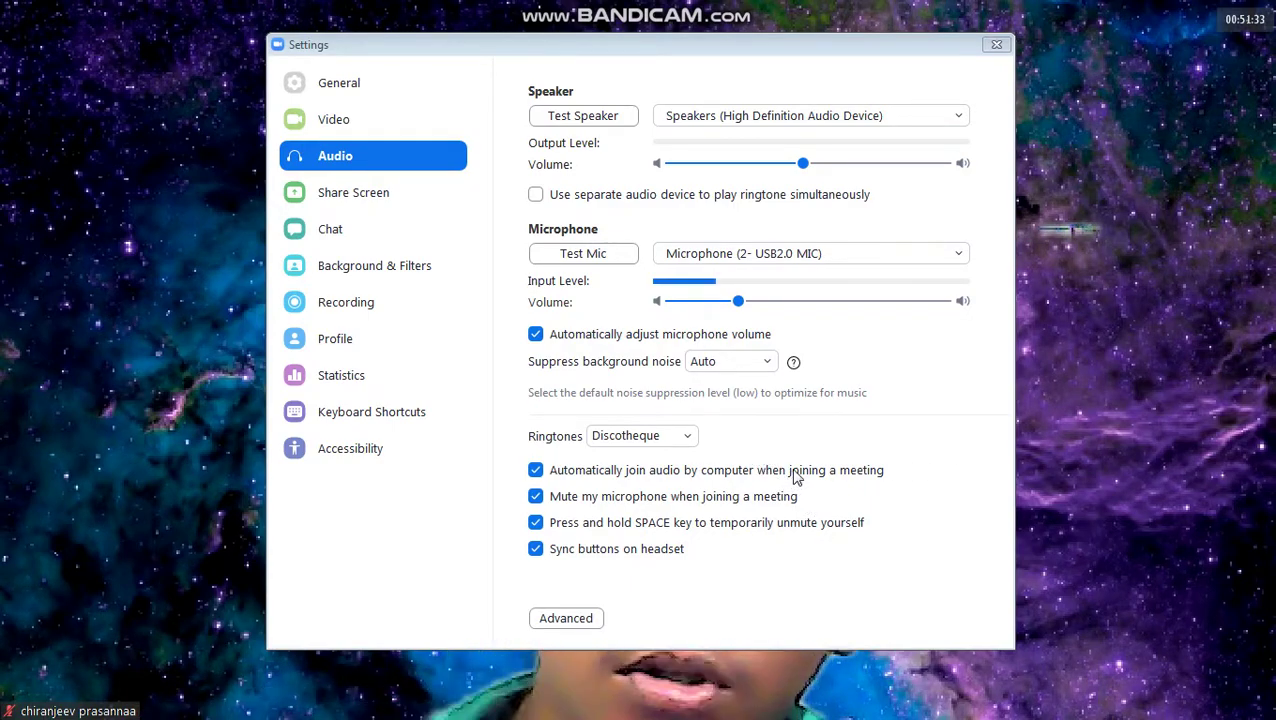
mouse_move(1190, 383)
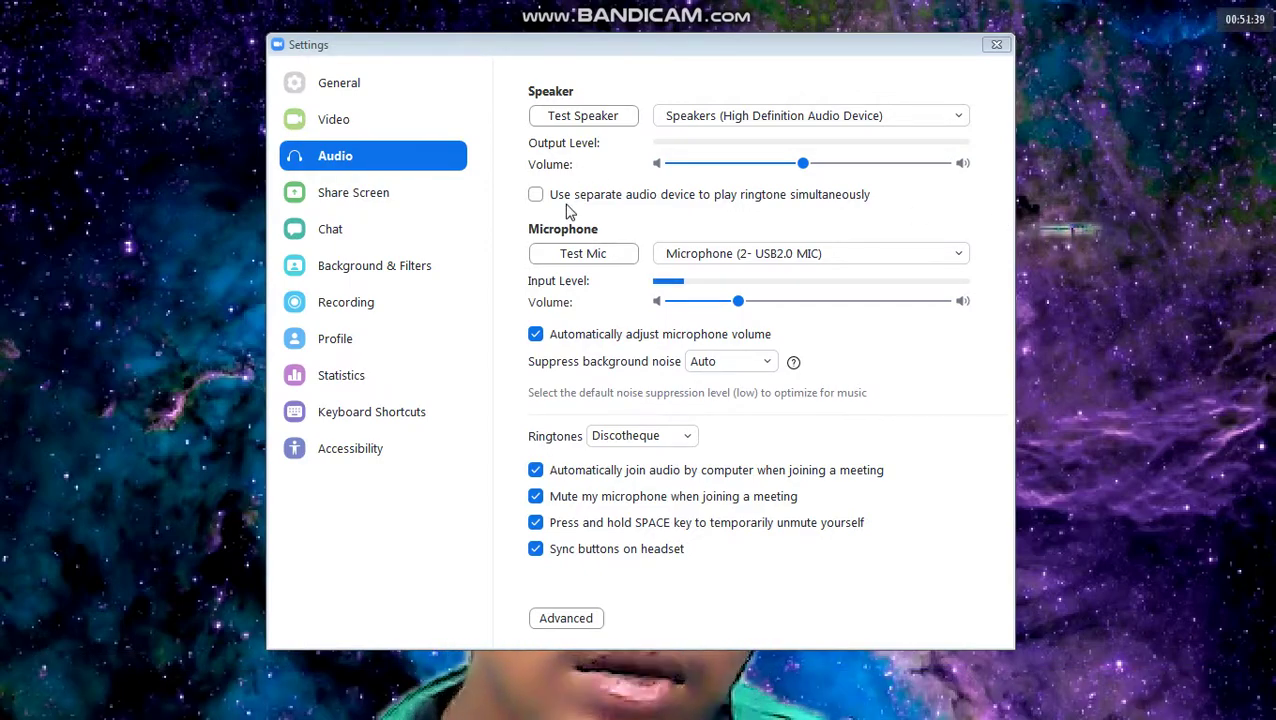
left_click(996, 45)
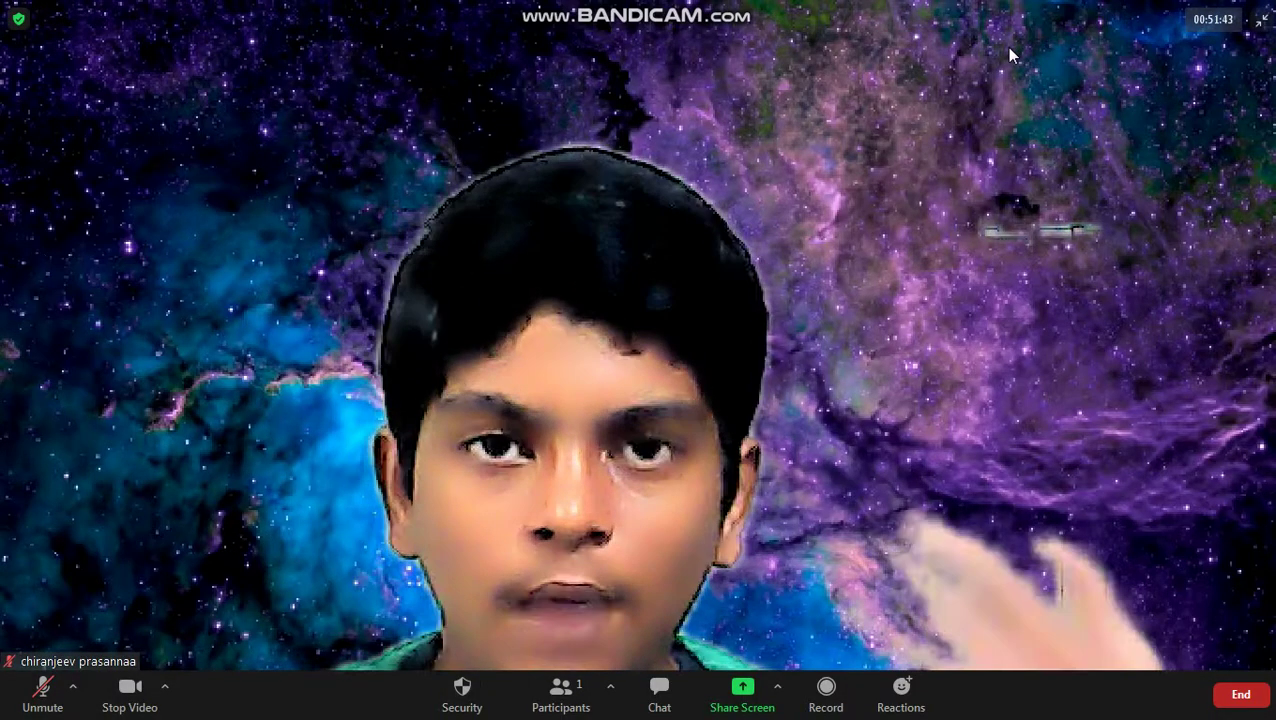